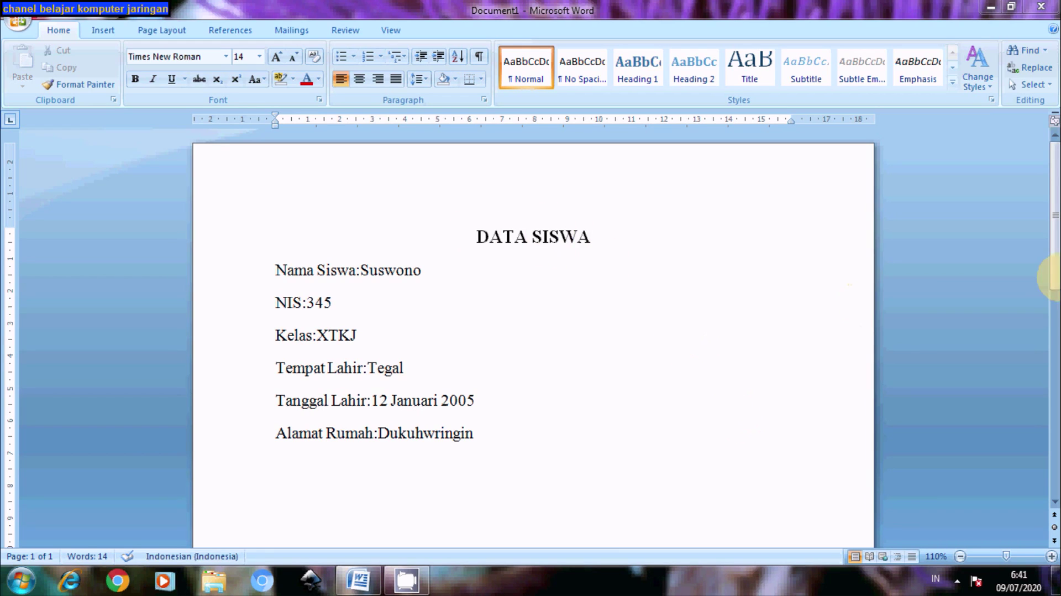
Examine the DATA SISWA list and the colon separating the label from the value in each line
mouse_move(1053, 260)
mouse_down()
mouse_move(1042, 279)
mouse_move(1043, 248)
mouse_up()
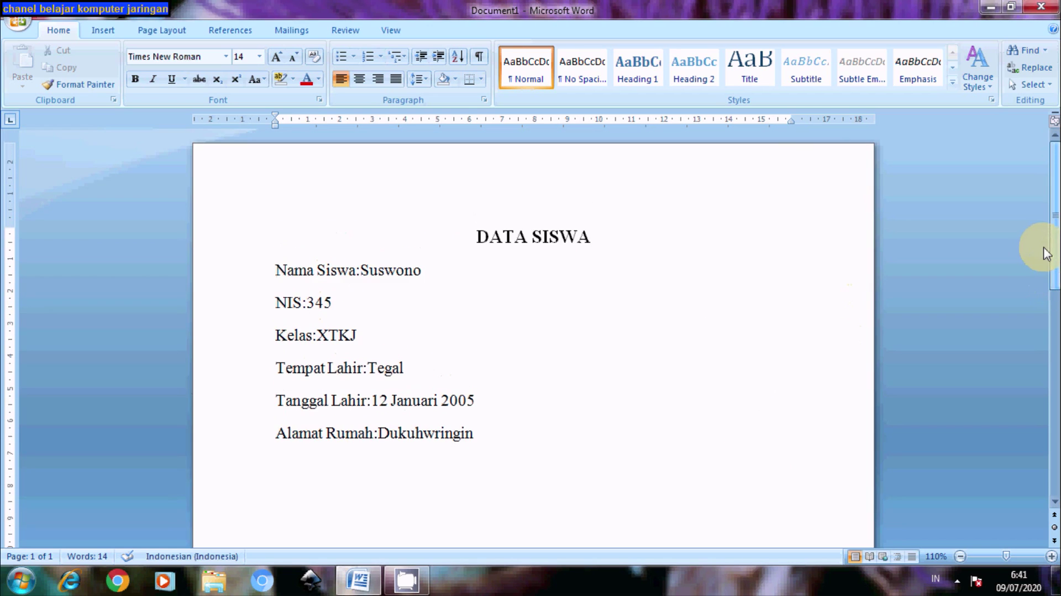
drag(474, 236, 540, 447)
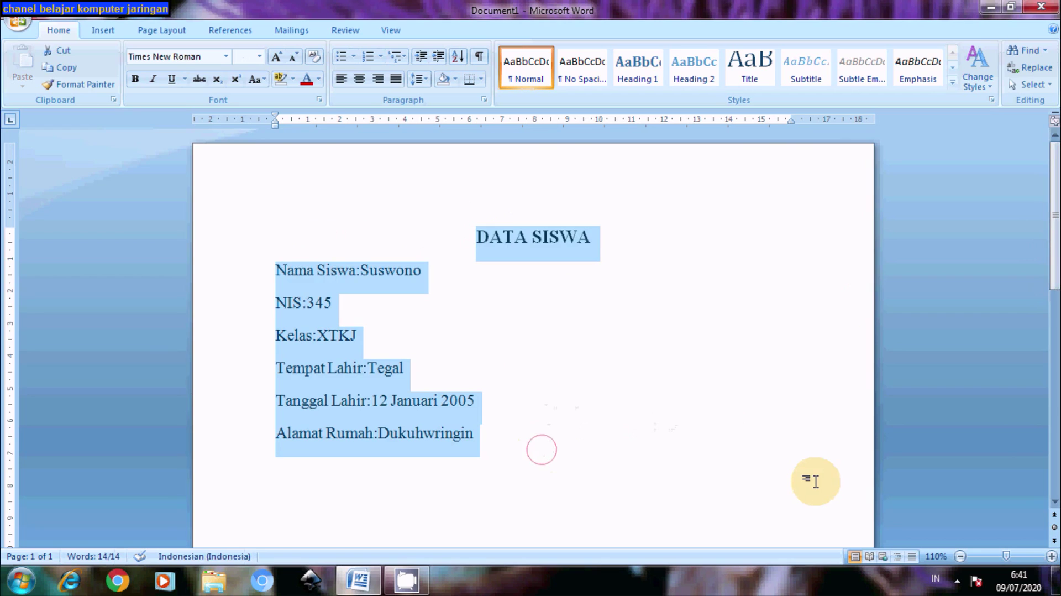
click(341, 302)
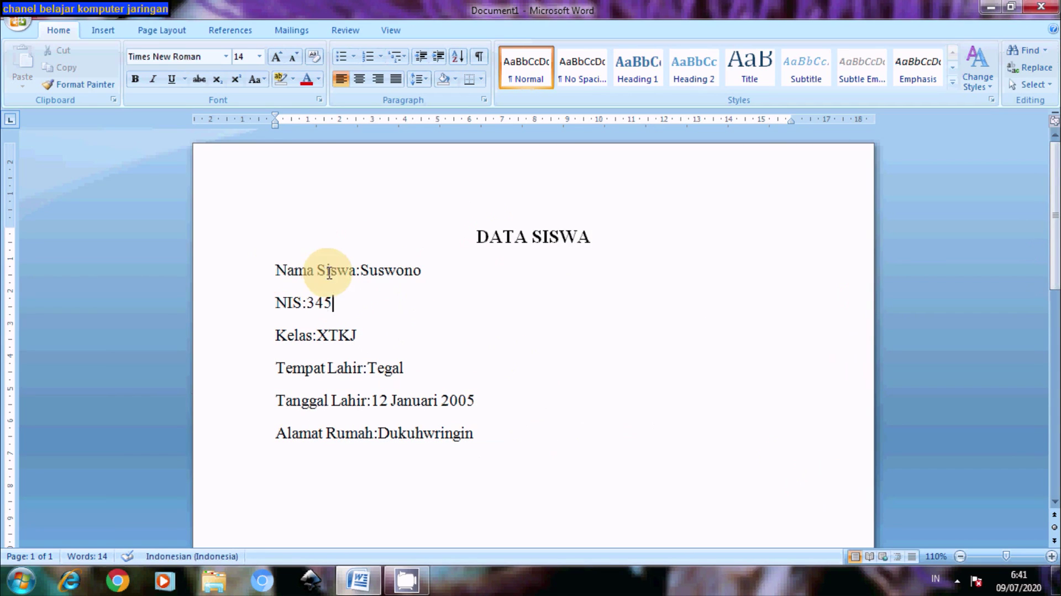
double_click(357, 270)
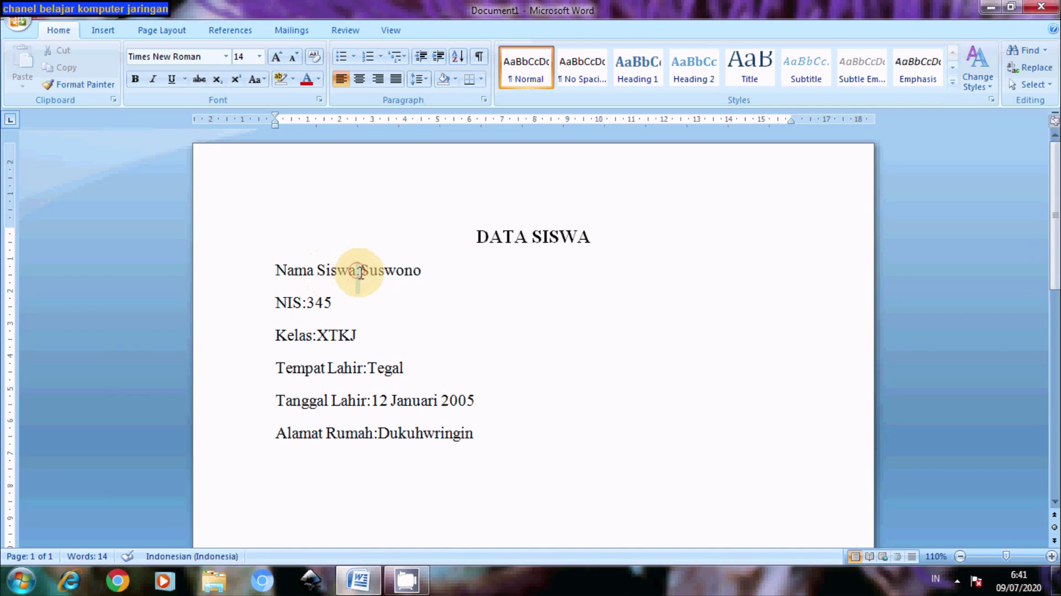
double_click(303, 303)
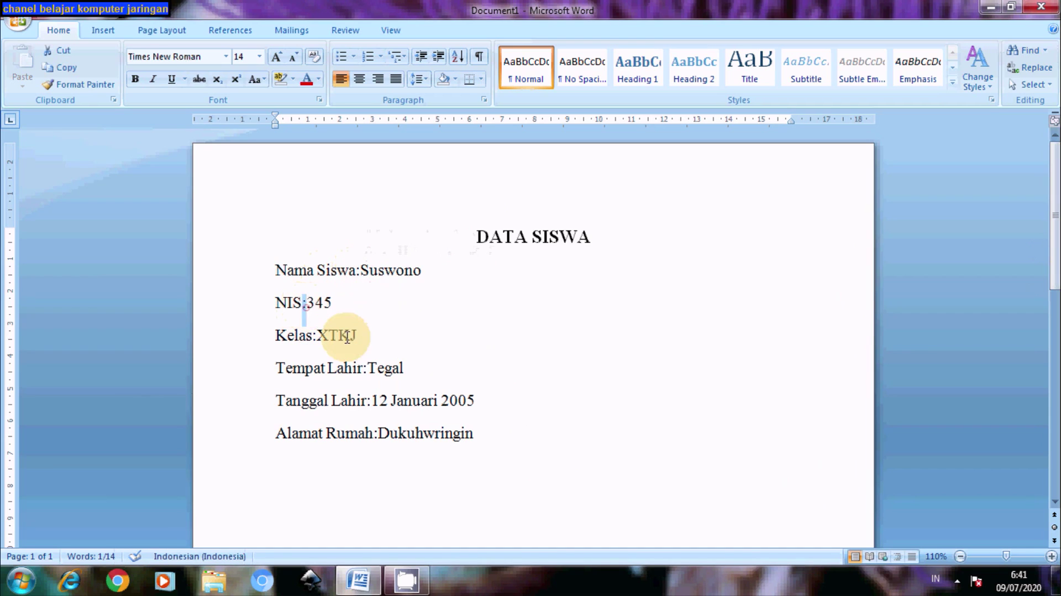
double_click(313, 336)
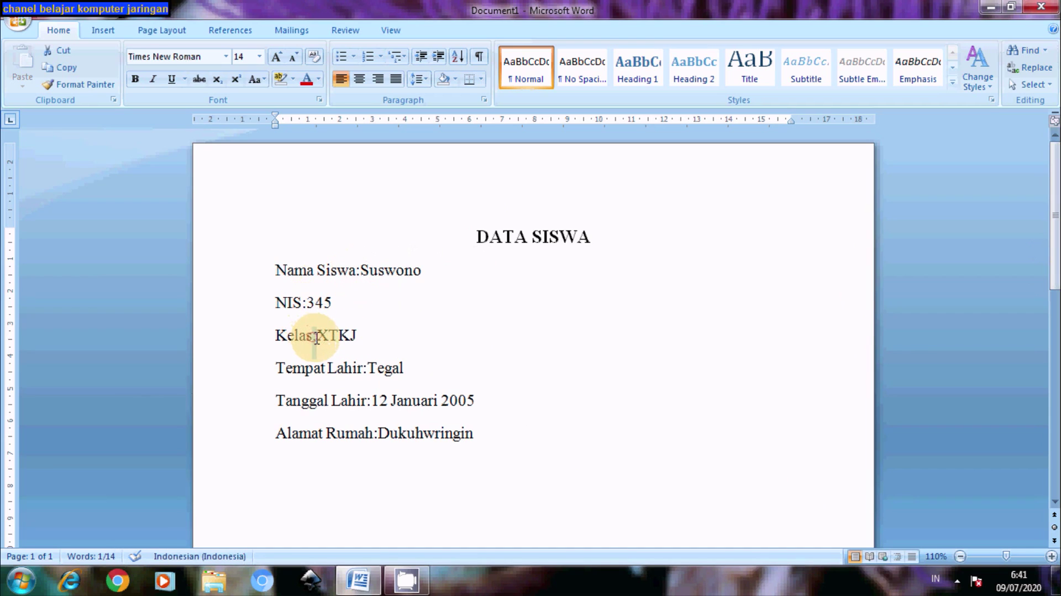
double_click(365, 368)
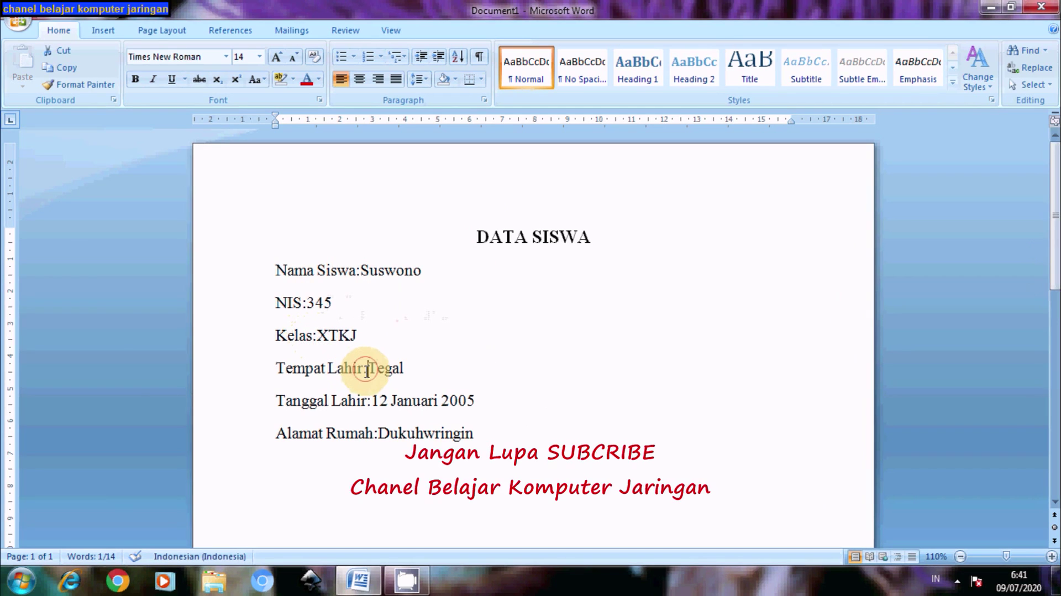
double_click(369, 400)
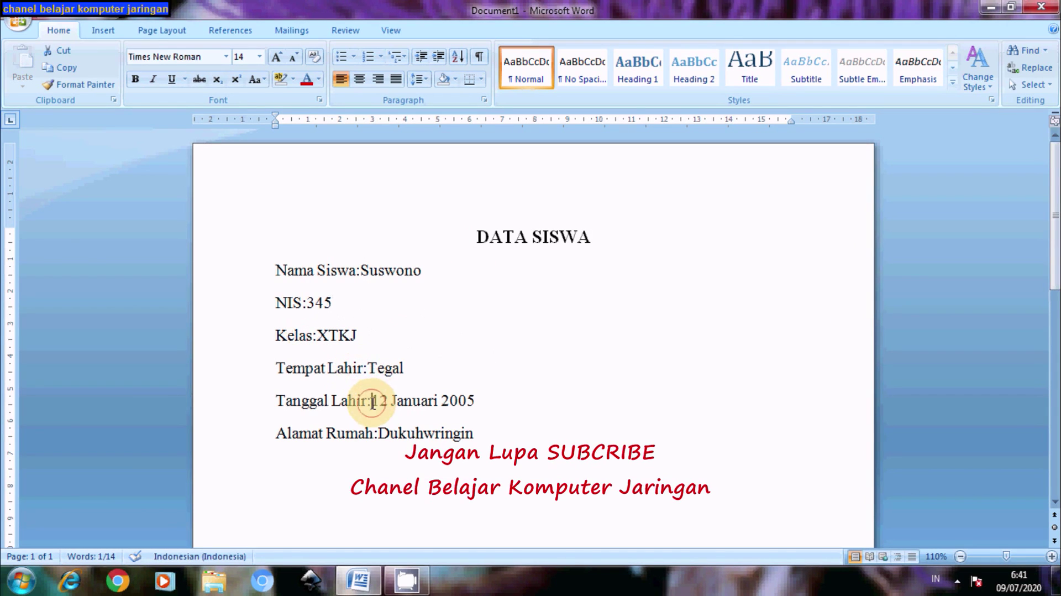
double_click(375, 434)
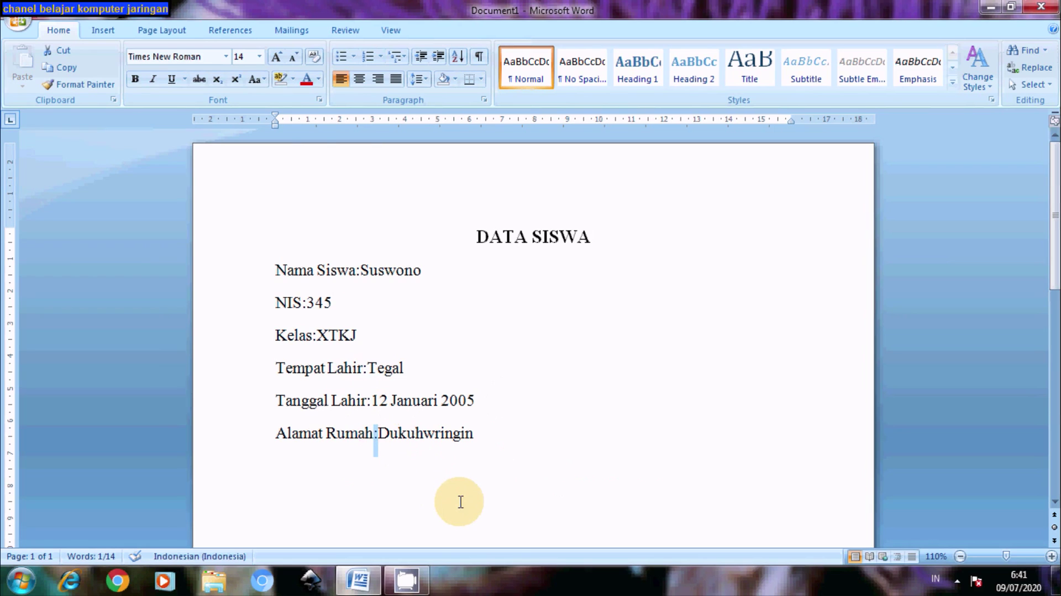
double_click(357, 270)
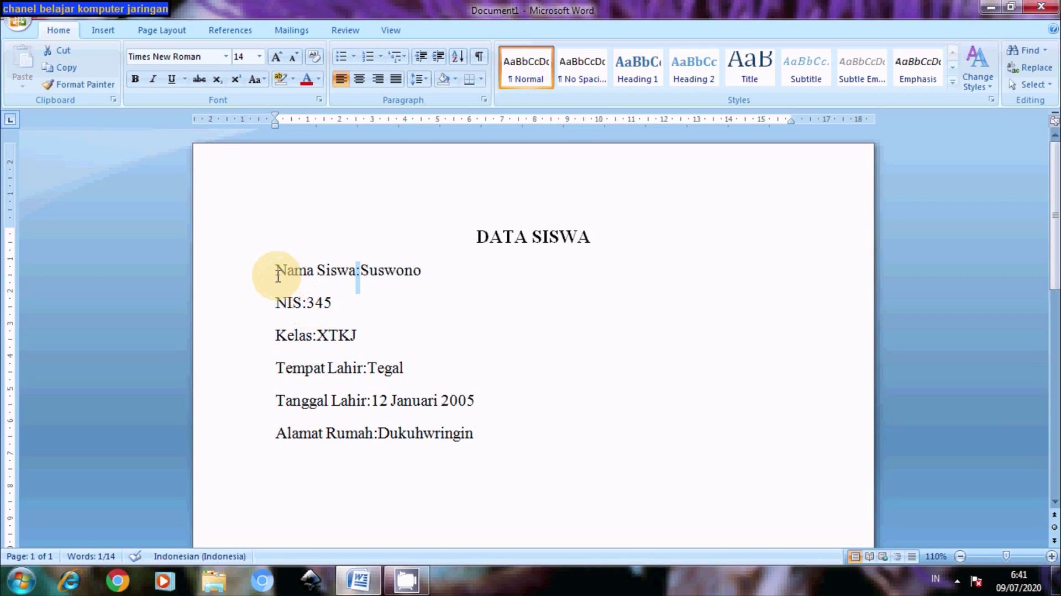
click(304, 304)
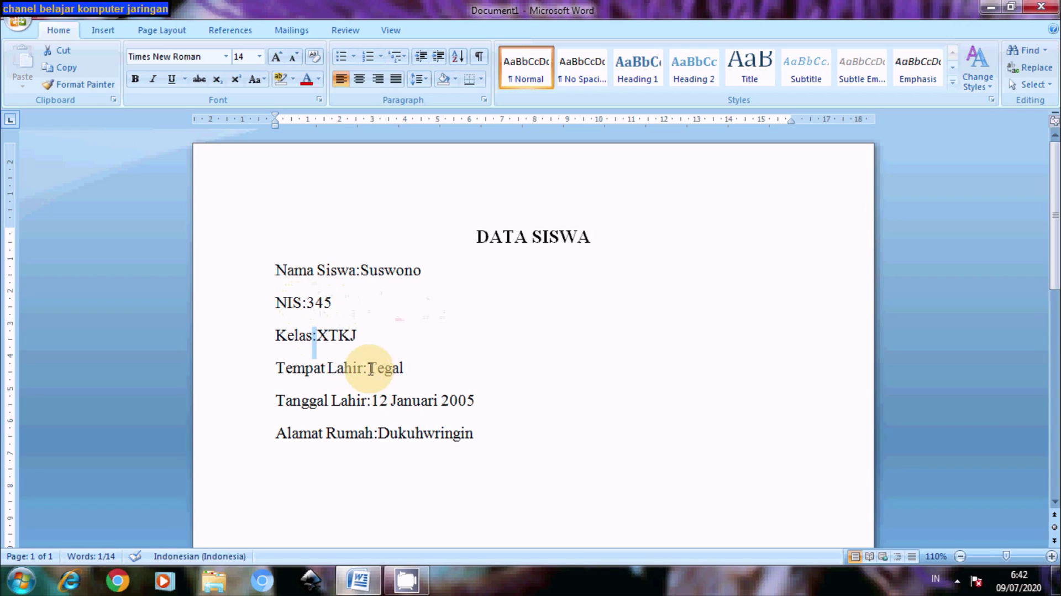
Insert tabs before the colons in the Nama Siswa and NIS lines to align them
click(361, 269)
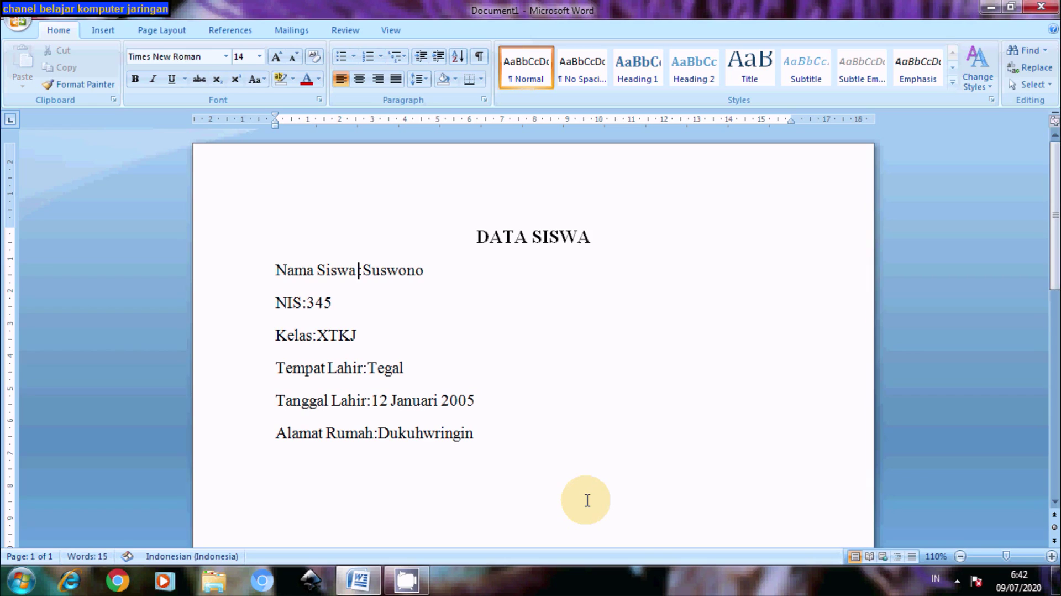
key(Tab)
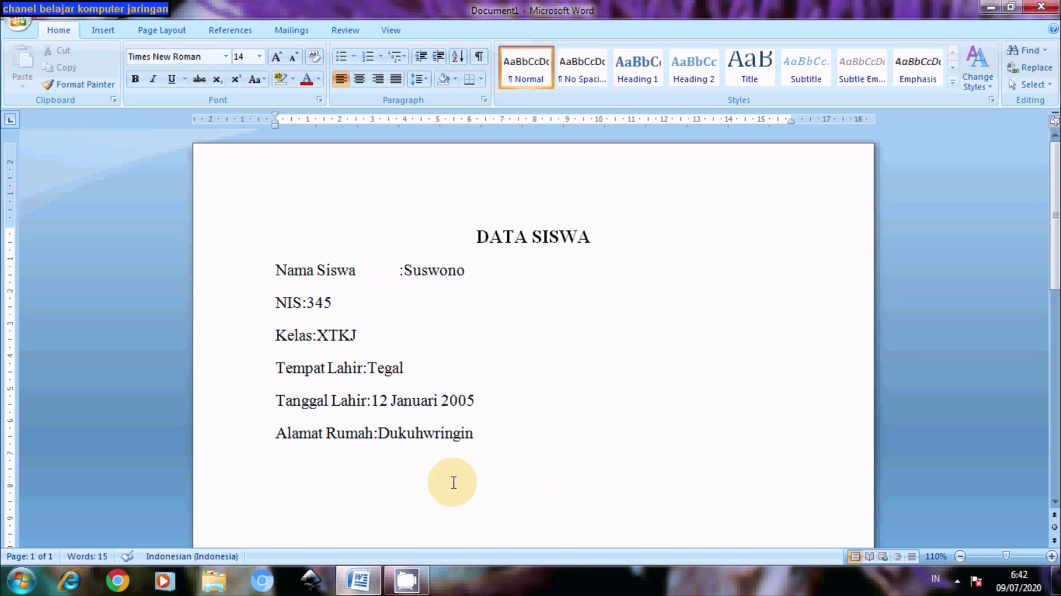
click(304, 304)
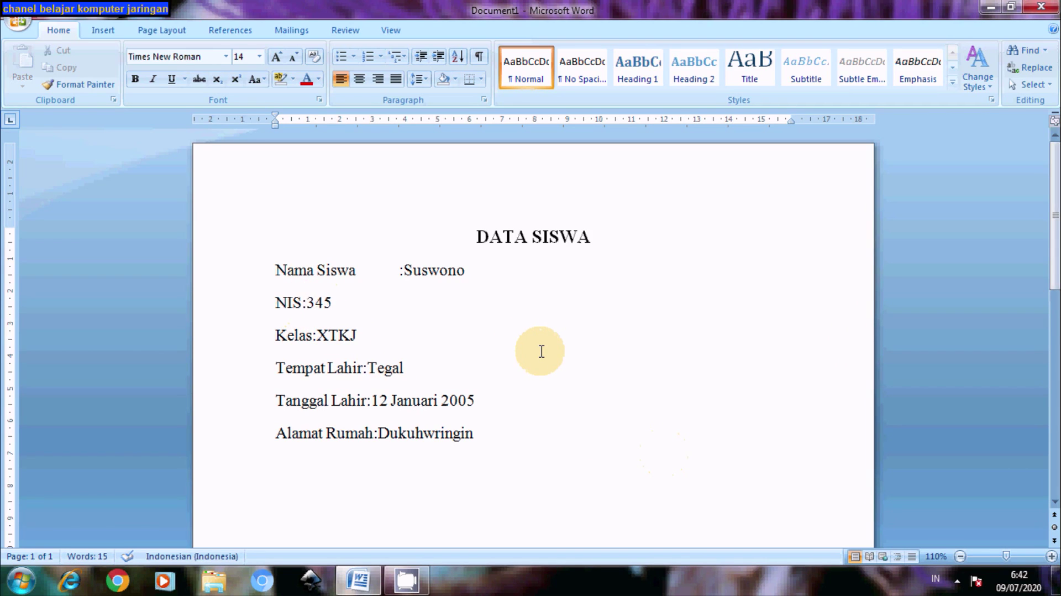
key(Tab)
key(Tab)
key(Tab)
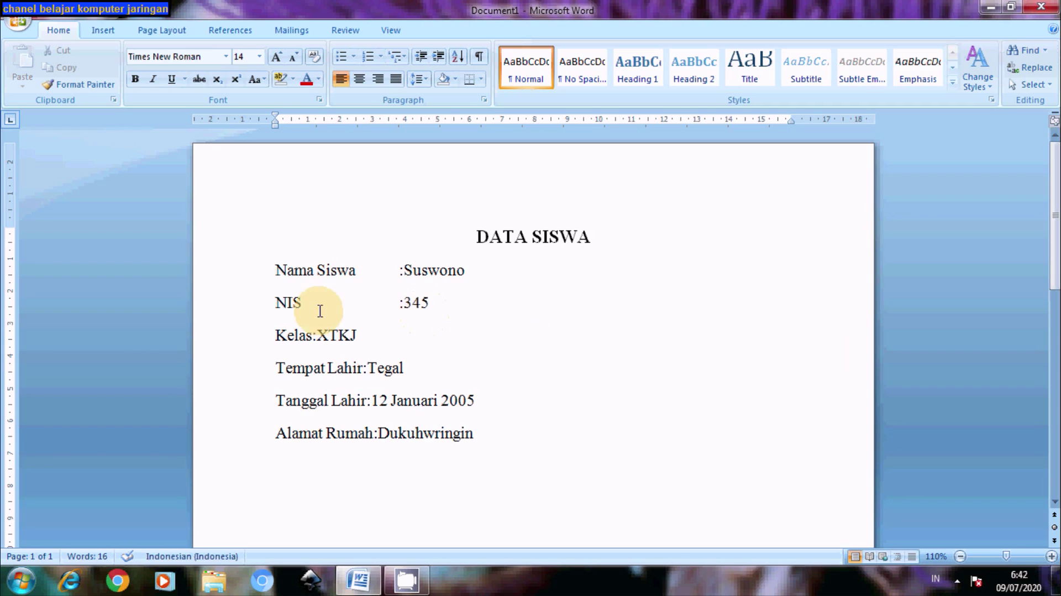
Insert tabs before the colons in the Kelas and Tempat Lahir lines to align them with the lines above
click(315, 335)
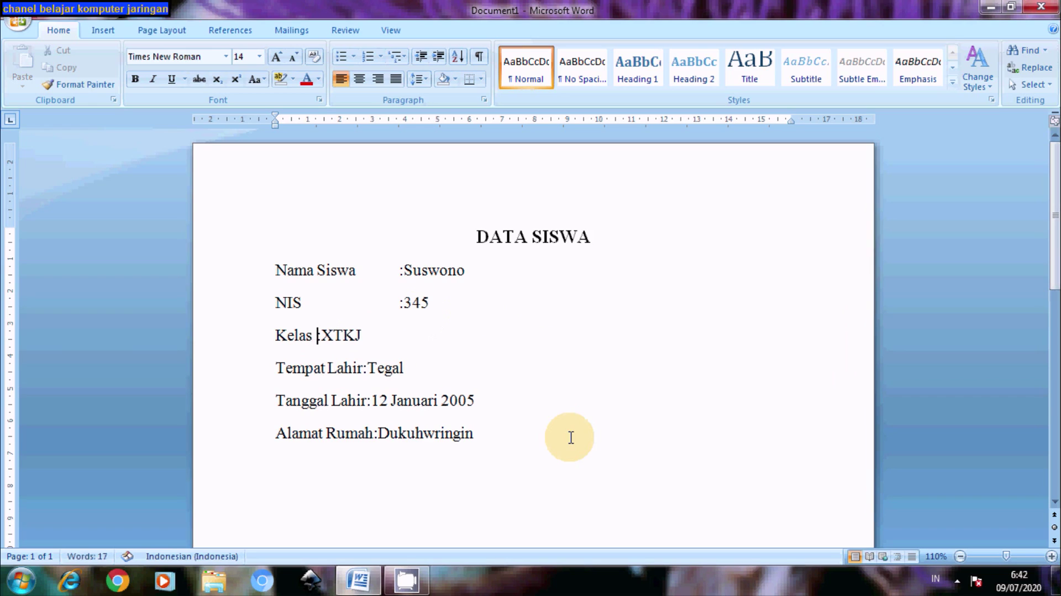
key(Tab)
key(Tab)
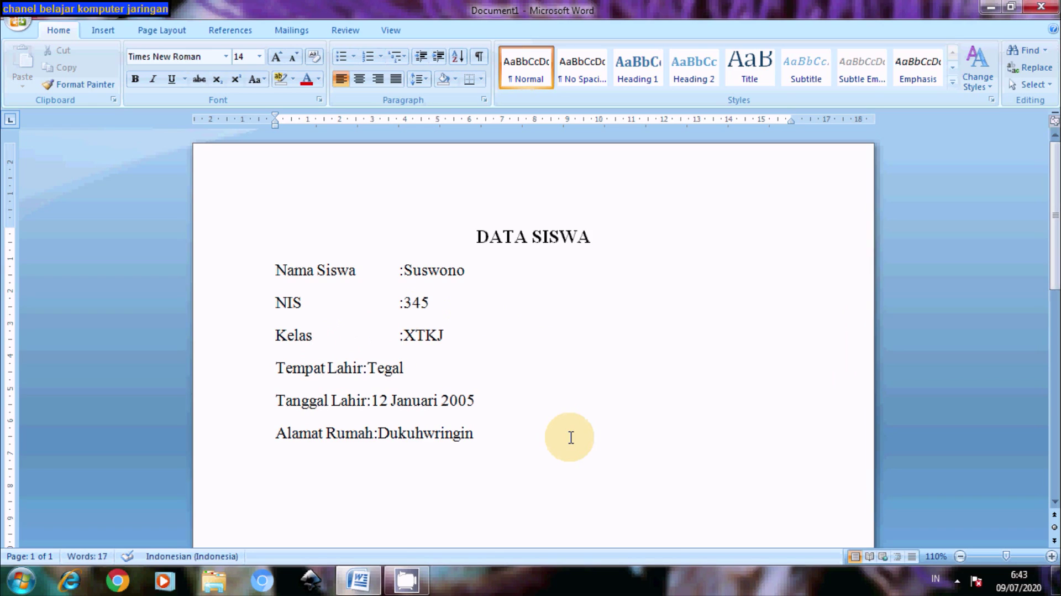
click(365, 368)
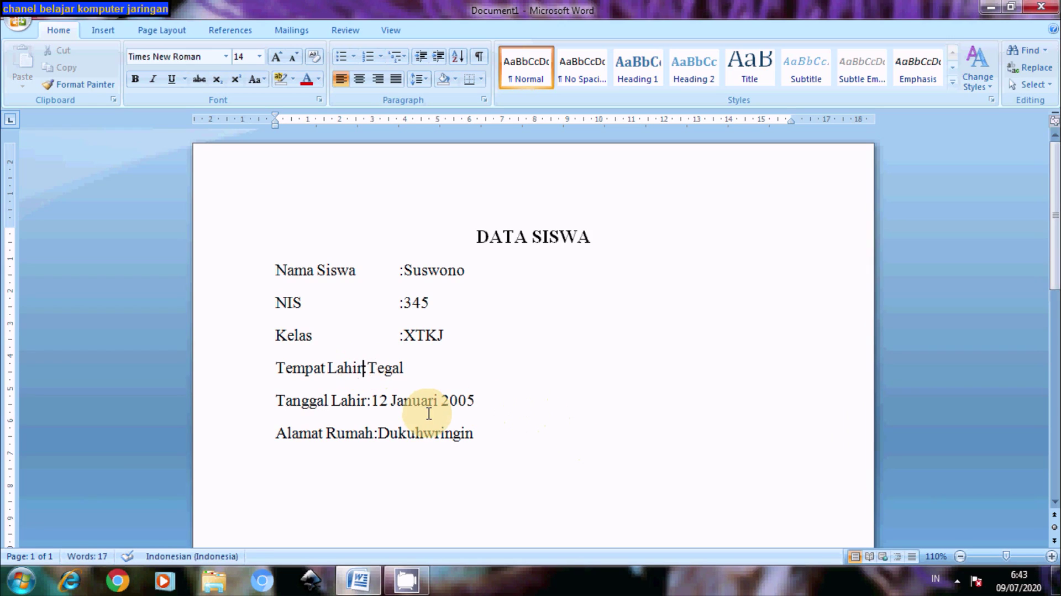
key(Tab)
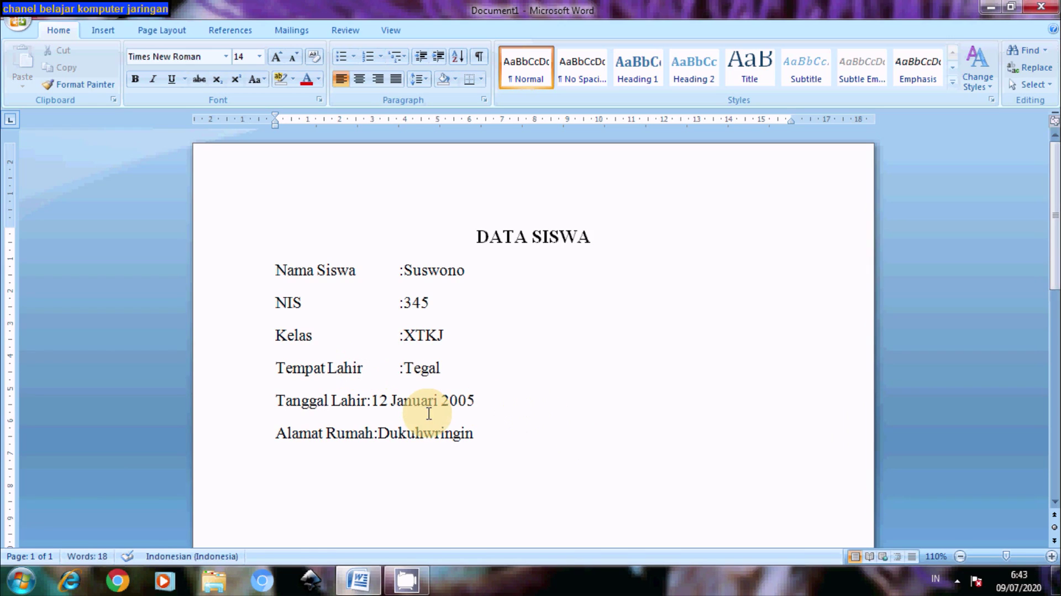
Insert a tab before the colon in the Tanggal Lahir and Alamat Rumah lines to align them with the rest
click(367, 403)
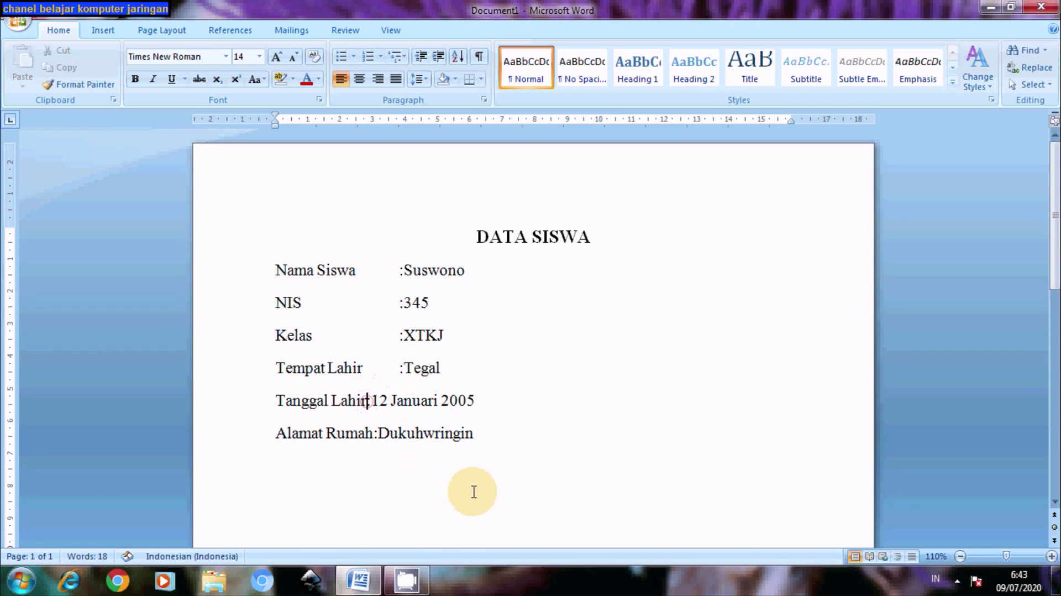
key(Tab)
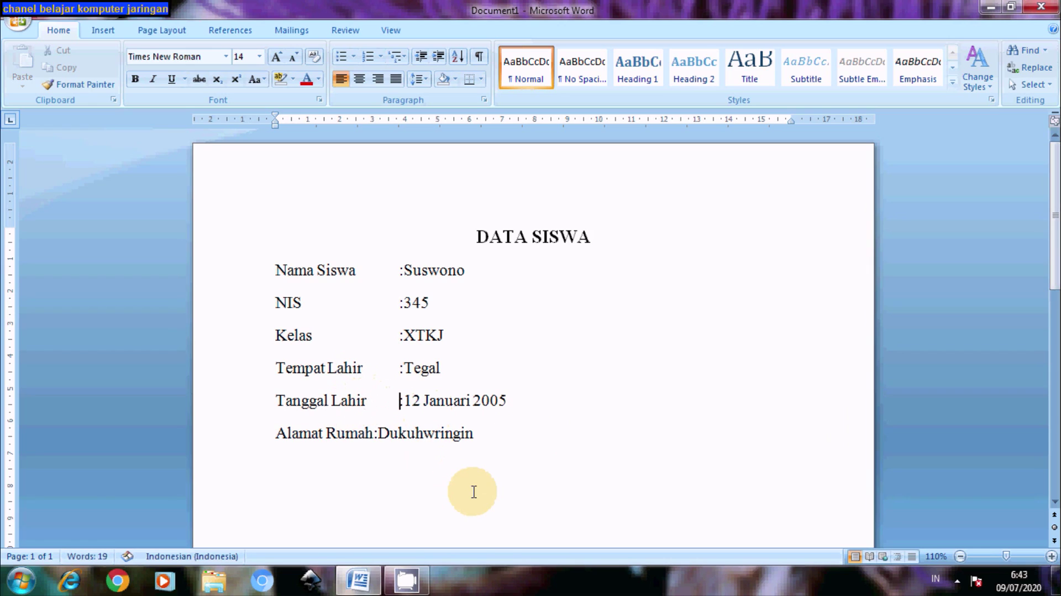
click(377, 437)
key(Tab)
text(:)
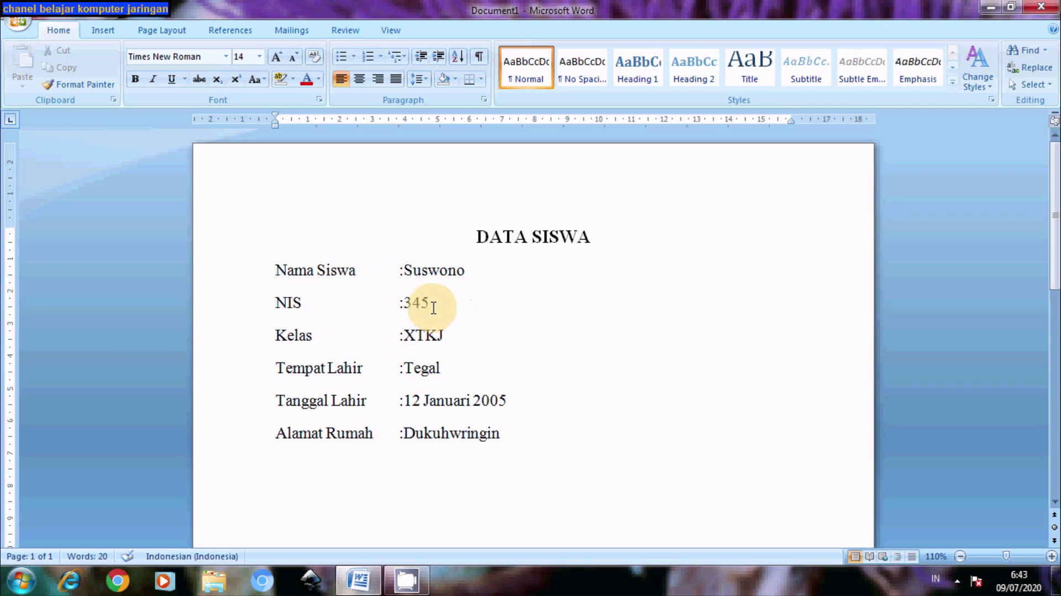
Remove the tab spacing before the colons in all six lines, from Alamat Rumah up to Nama Siswa
key(BackSpace)
key(Up)
key(BackSpace)
key(Up)
key(BackSpace)
key(Up)
key(BackSpace)
key(Up)
key(BackSpace)
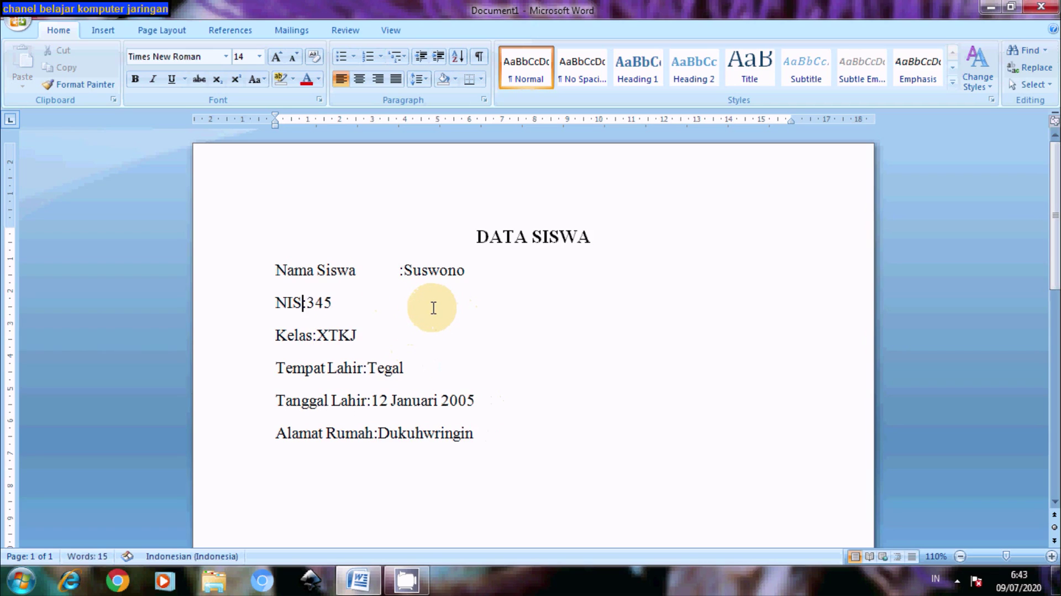
key(Up)
key(BackSpace)
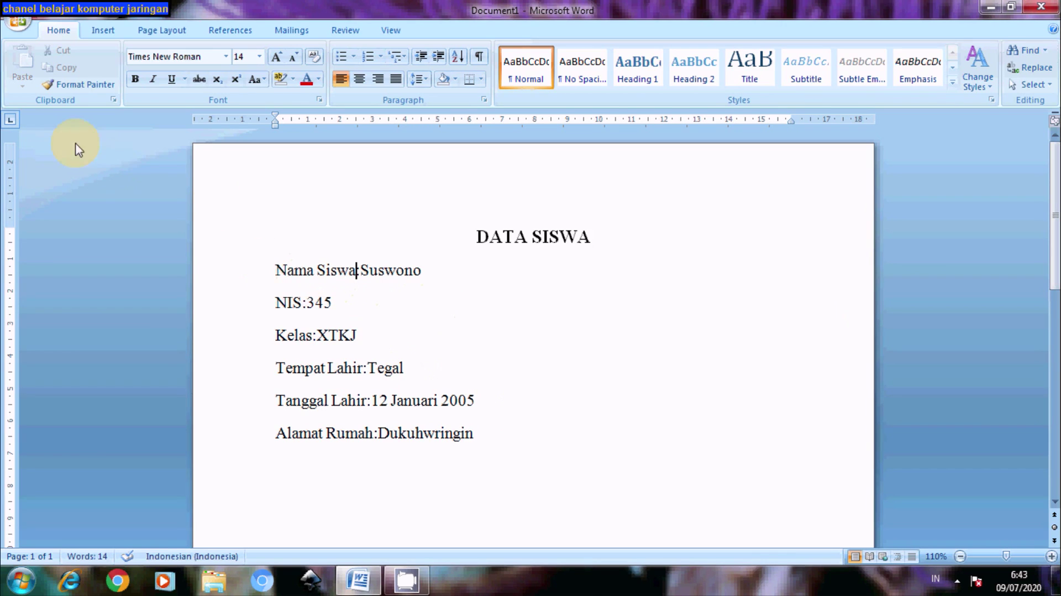
click(10, 122)
click(11, 122)
click(11, 122)
click(11, 121)
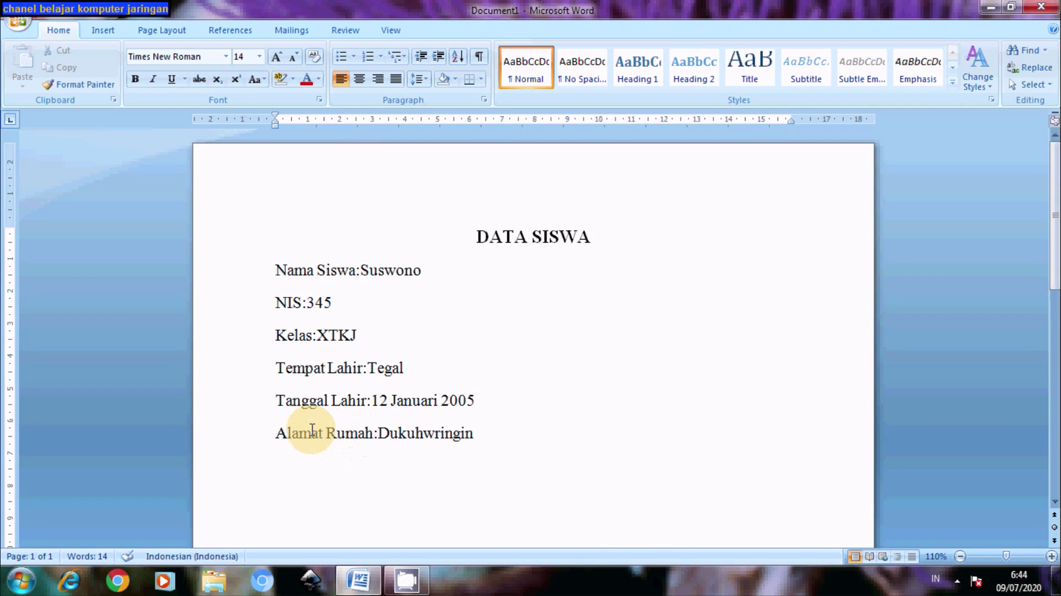
drag(278, 433, 374, 438)
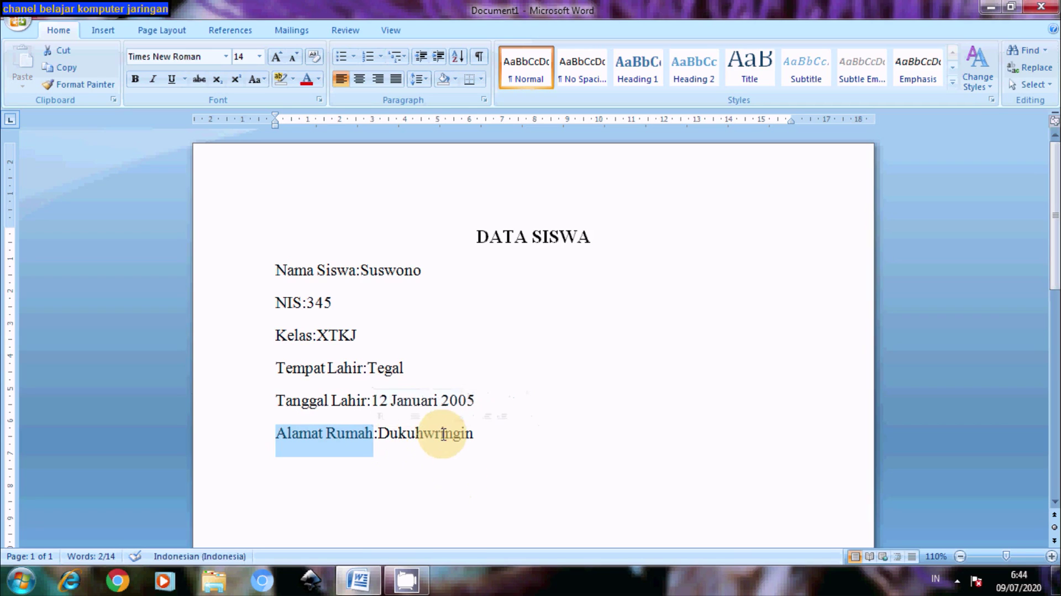
click(441, 471)
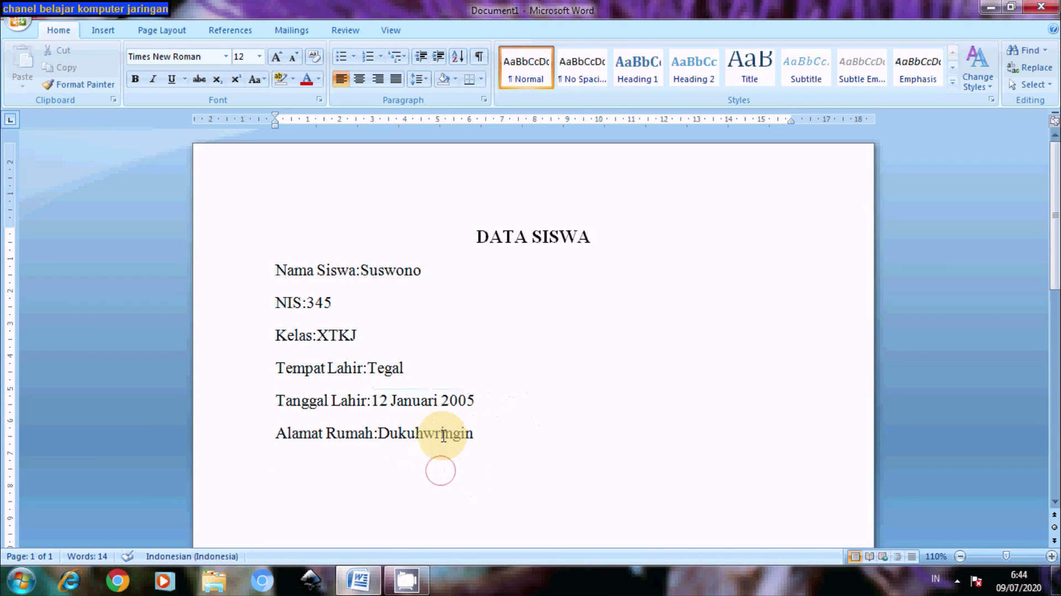
click(446, 119)
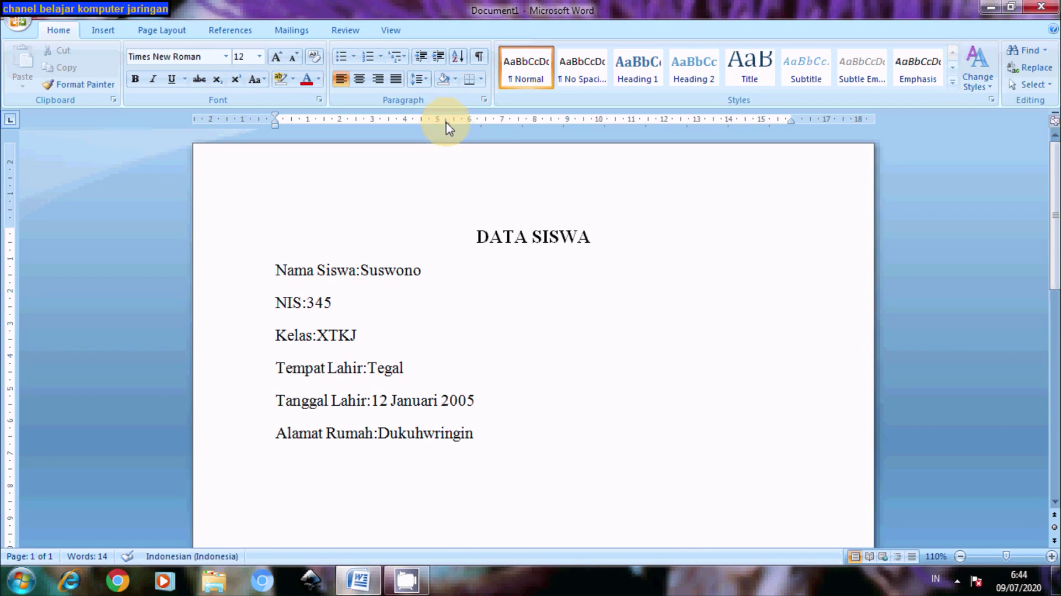
drag(446, 122, 446, 157)
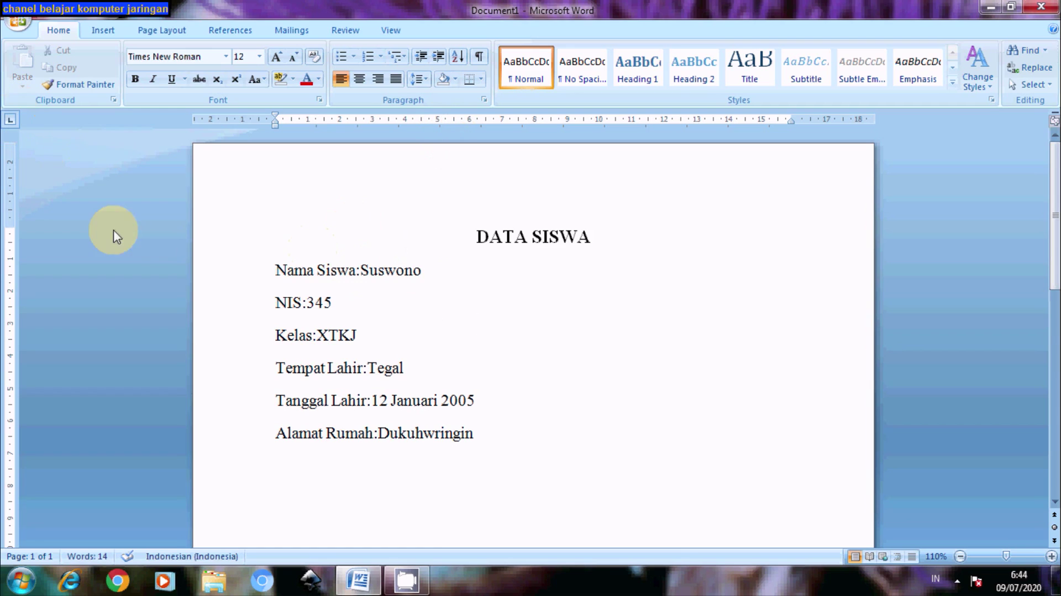
Set a left tab stop at 5 cm for the six lines from Nama Siswa to Alamat Rumah
click(276, 270)
drag(280, 274, 486, 440)
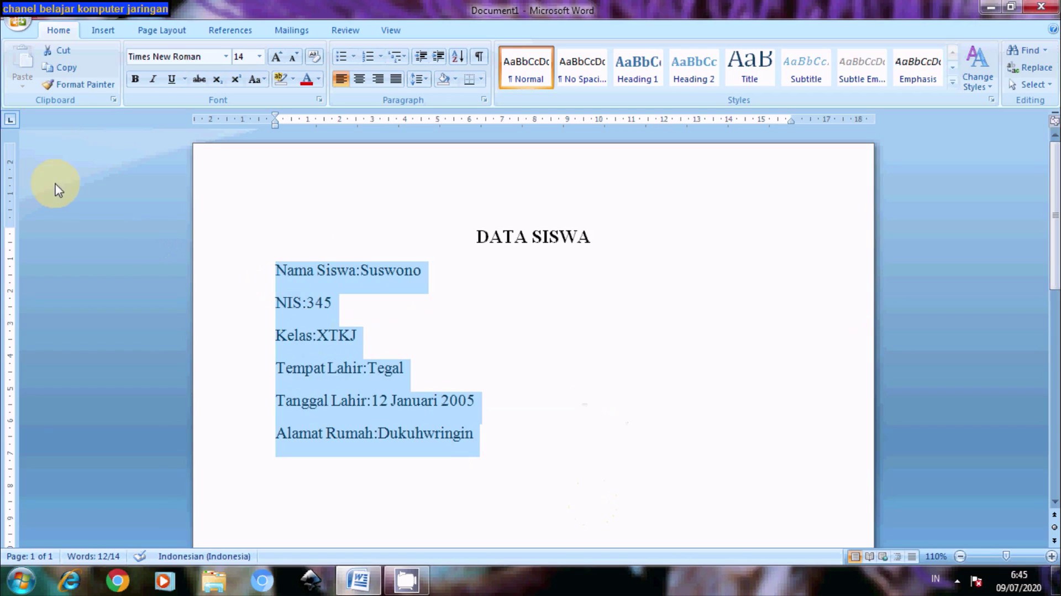
click(9, 123)
click(8, 123)
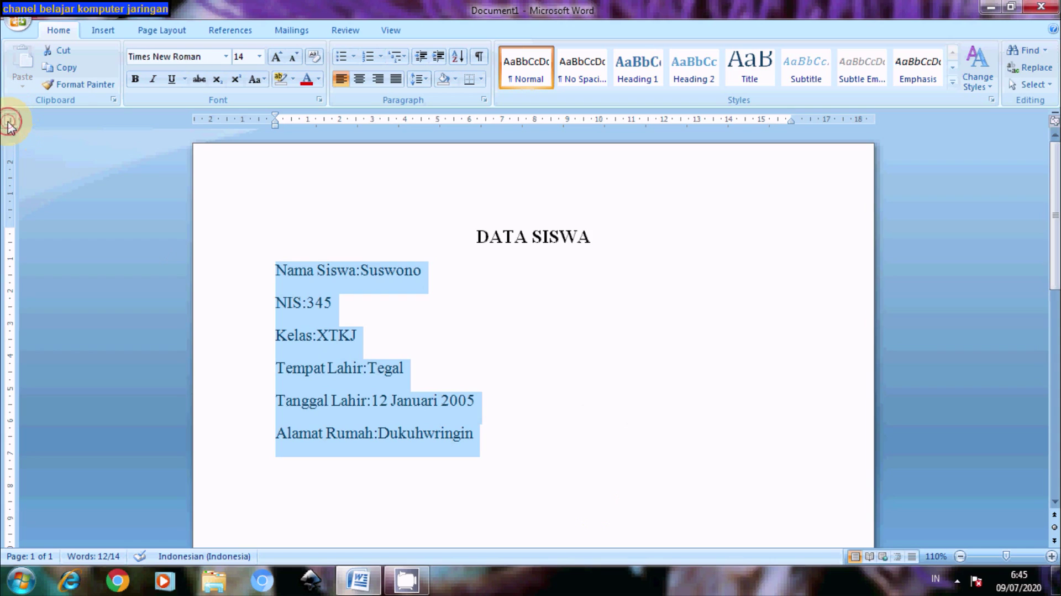
click(8, 122)
click(9, 123)
click(8, 122)
click(11, 120)
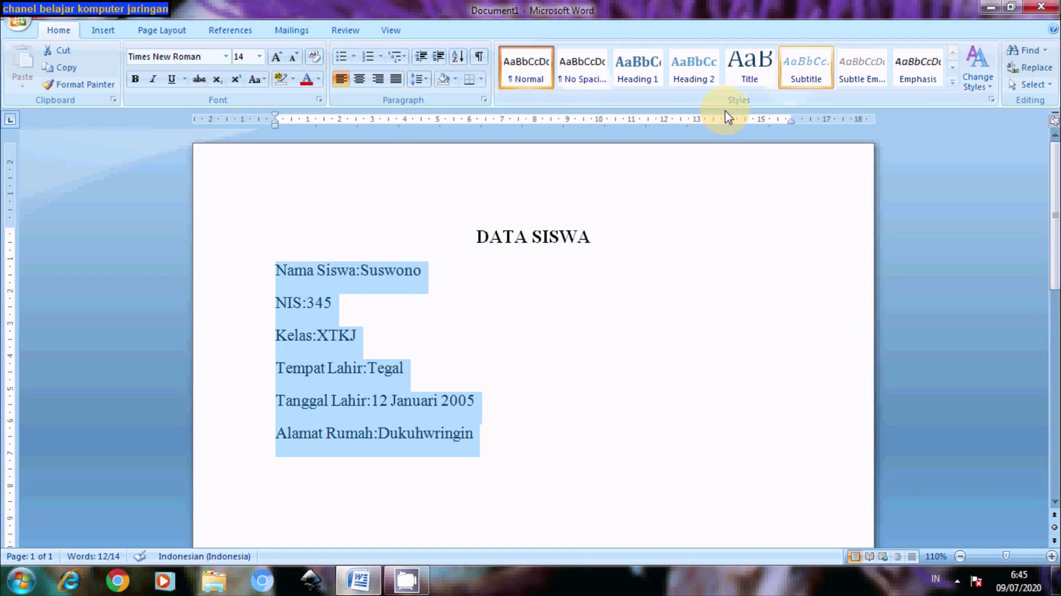
click(10, 119)
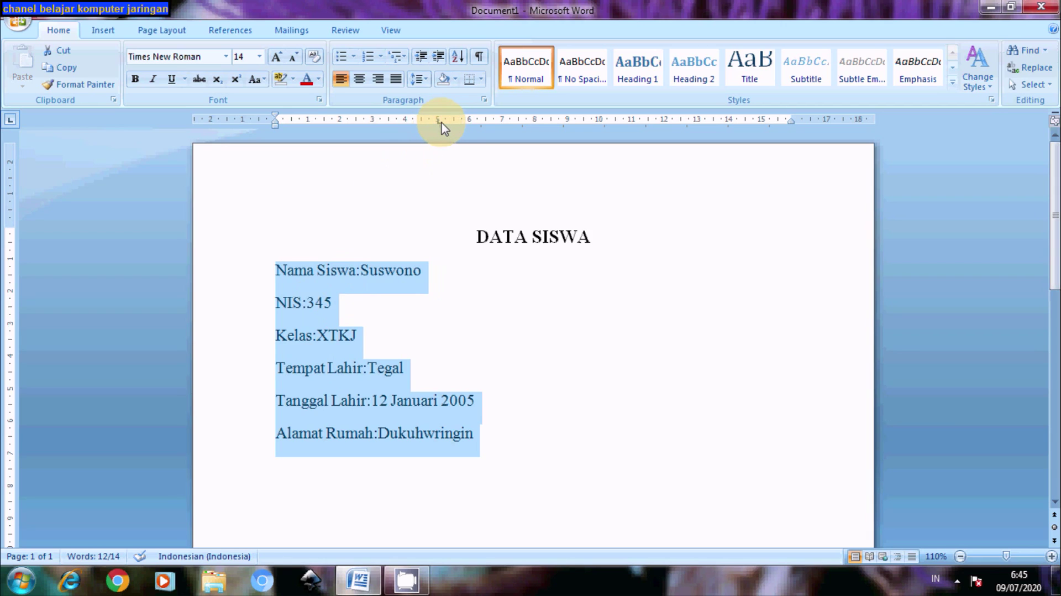
Check the ruler for the left tab stop on each line from Nama Siswa to Alamat Rumah
click(273, 272)
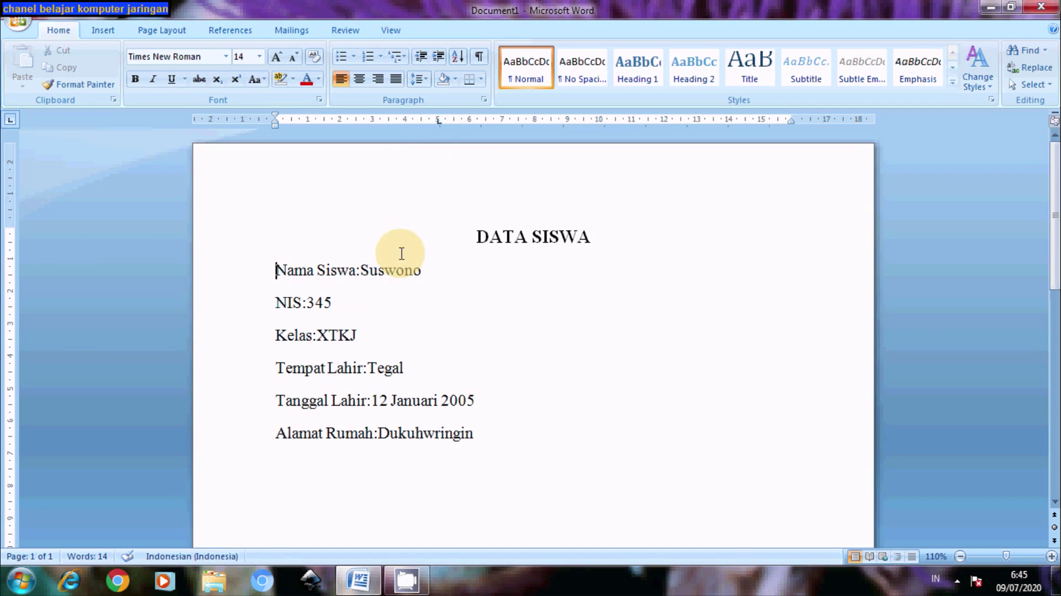
click(355, 271)
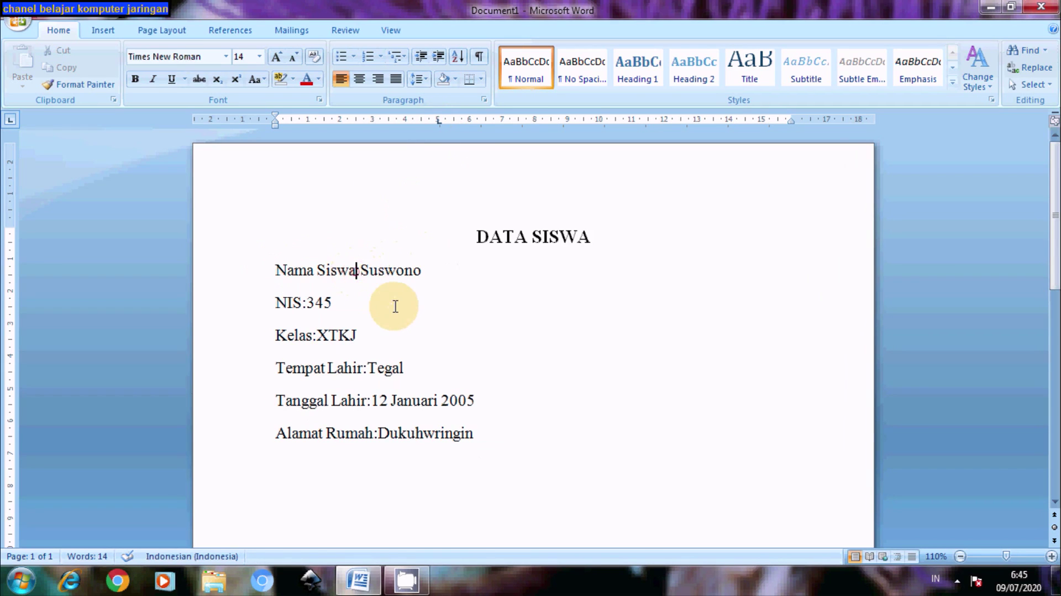
click(271, 302)
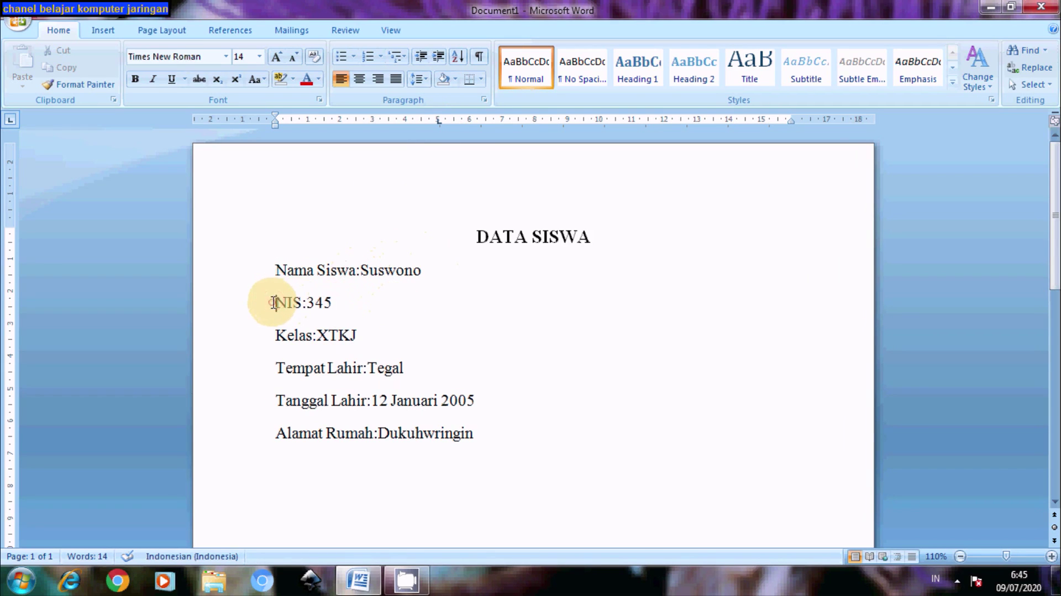
click(271, 330)
click(268, 365)
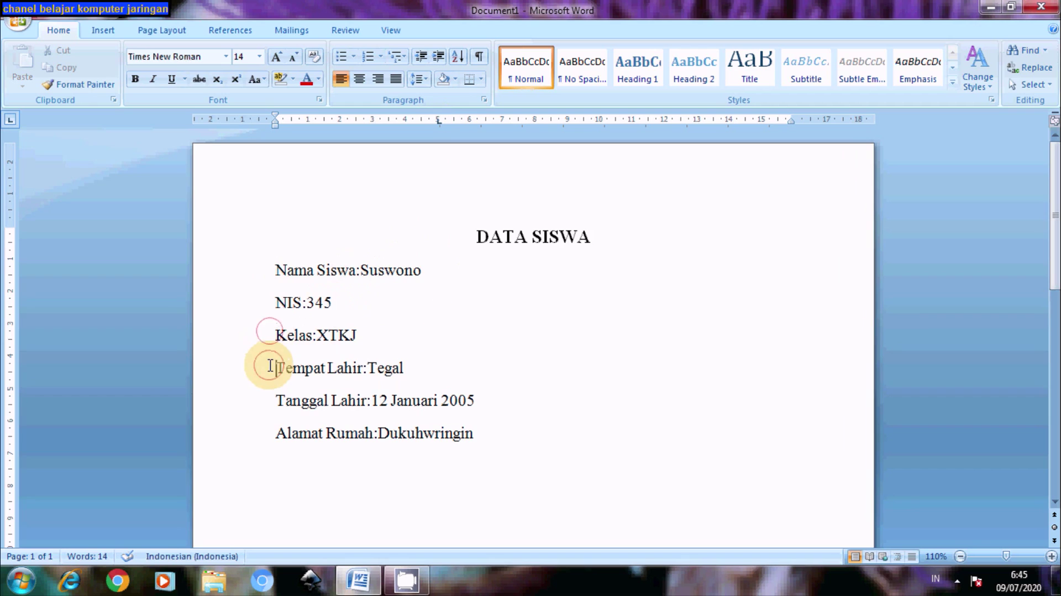
click(268, 406)
click(267, 434)
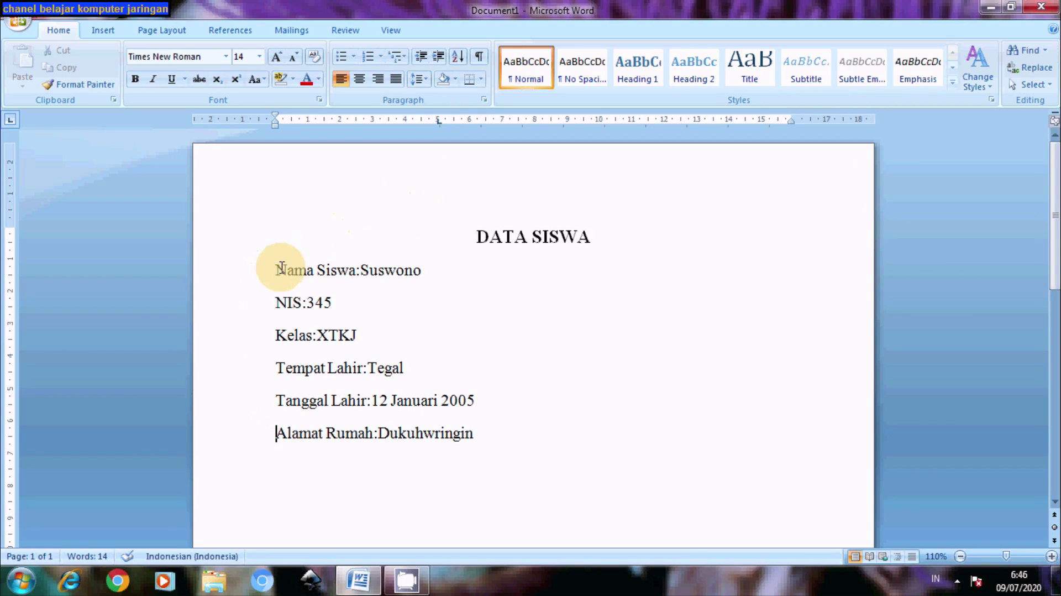
drag(276, 269, 499, 430)
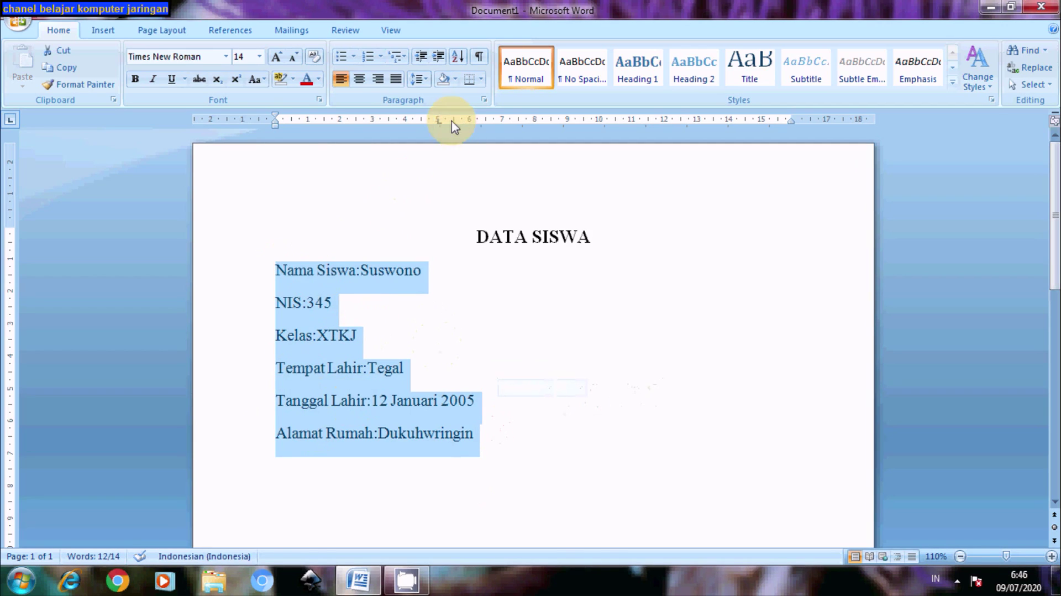
click(336, 230)
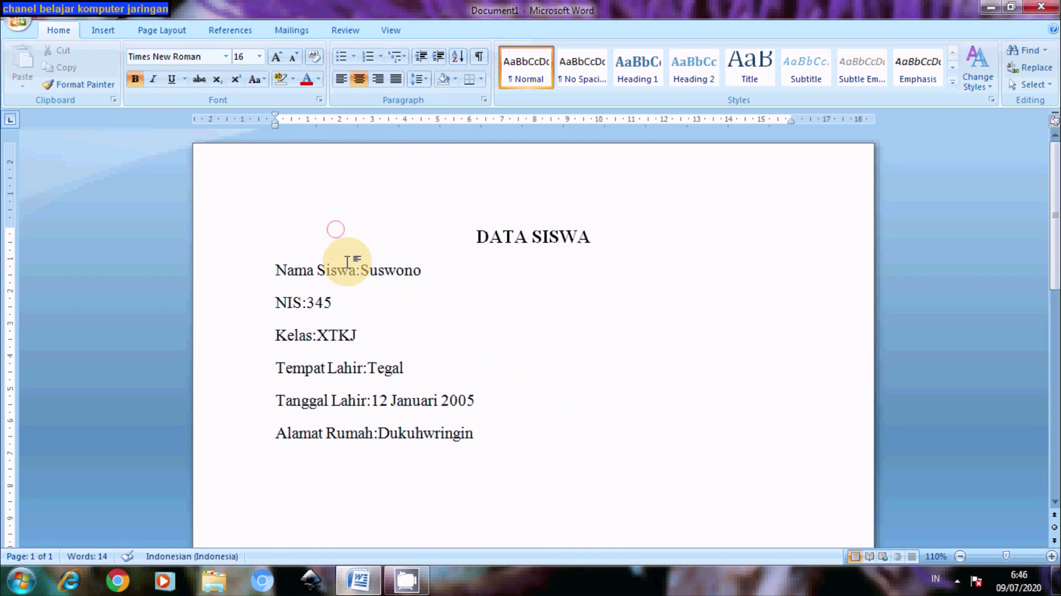
Insert a tab before the colon in the Nama Siswa, NIS and Kelas lines to align them at the 5 cm tab stop
click(275, 270)
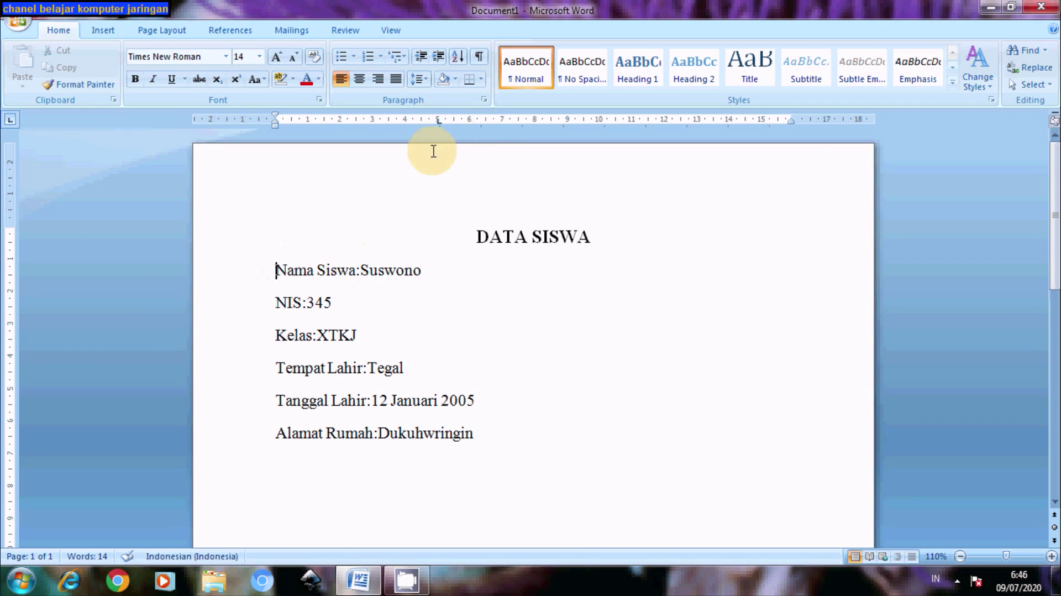
click(357, 271)
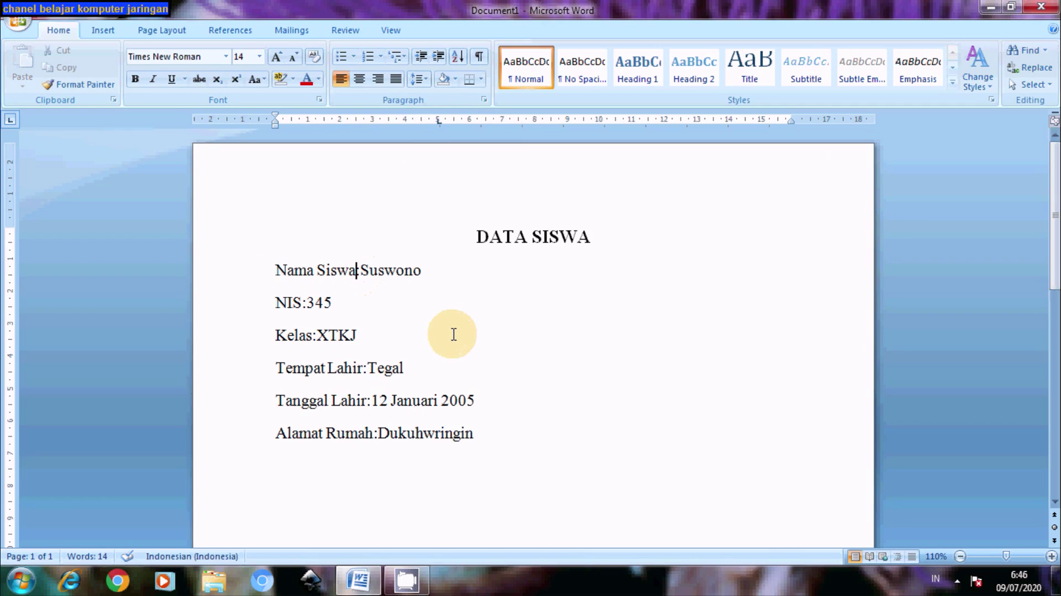
key(Tab)
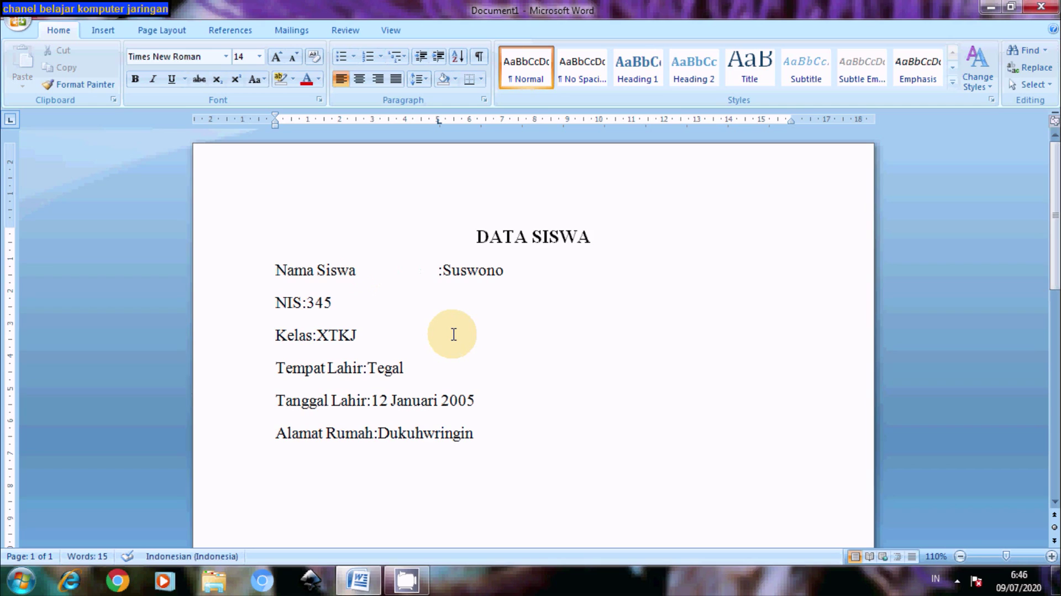
click(303, 303)
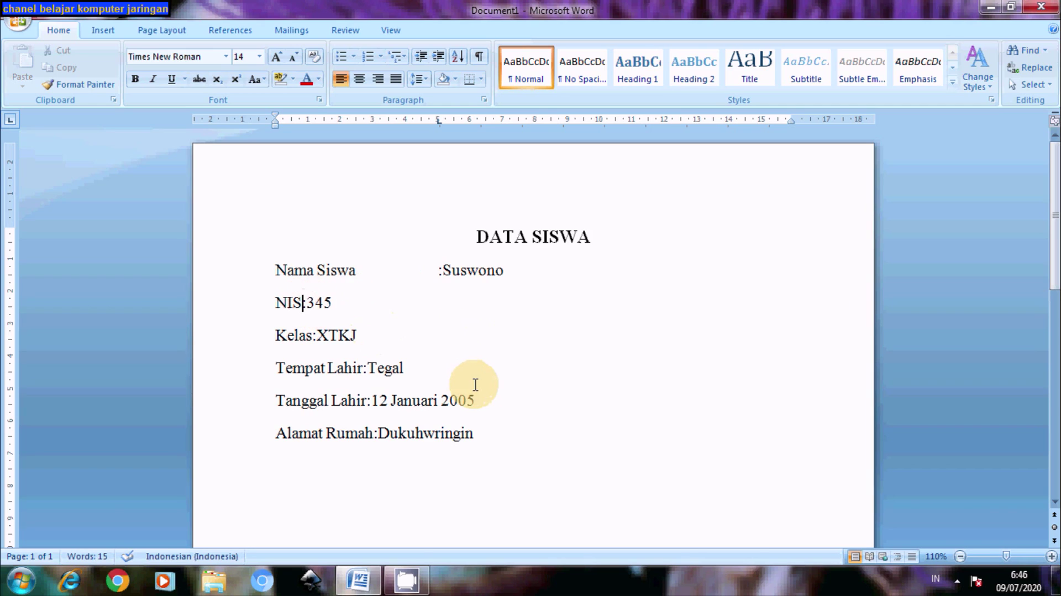
key(Tab)
click(313, 335)
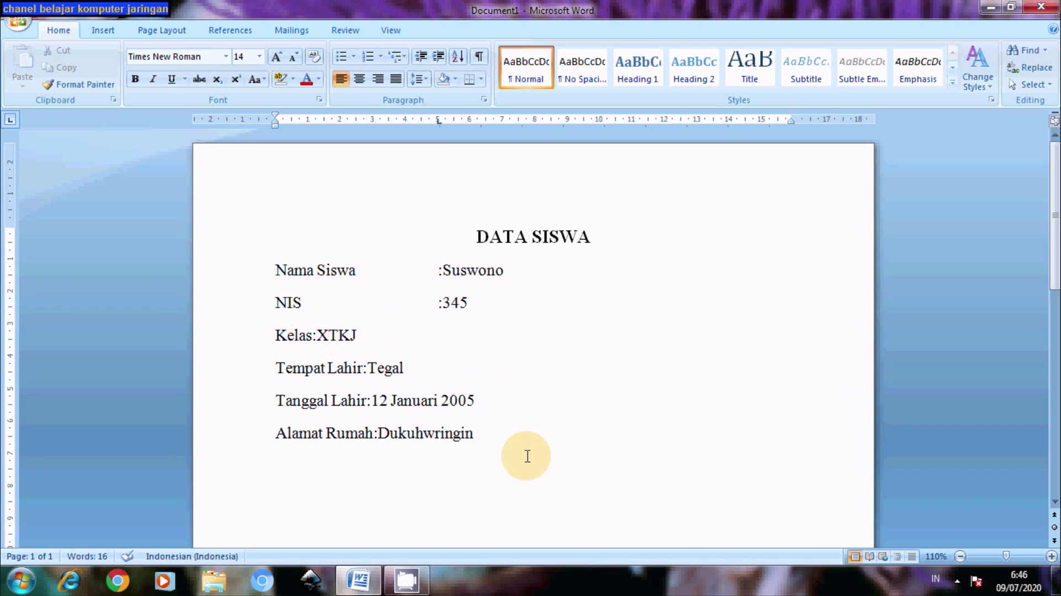
key(Tab)
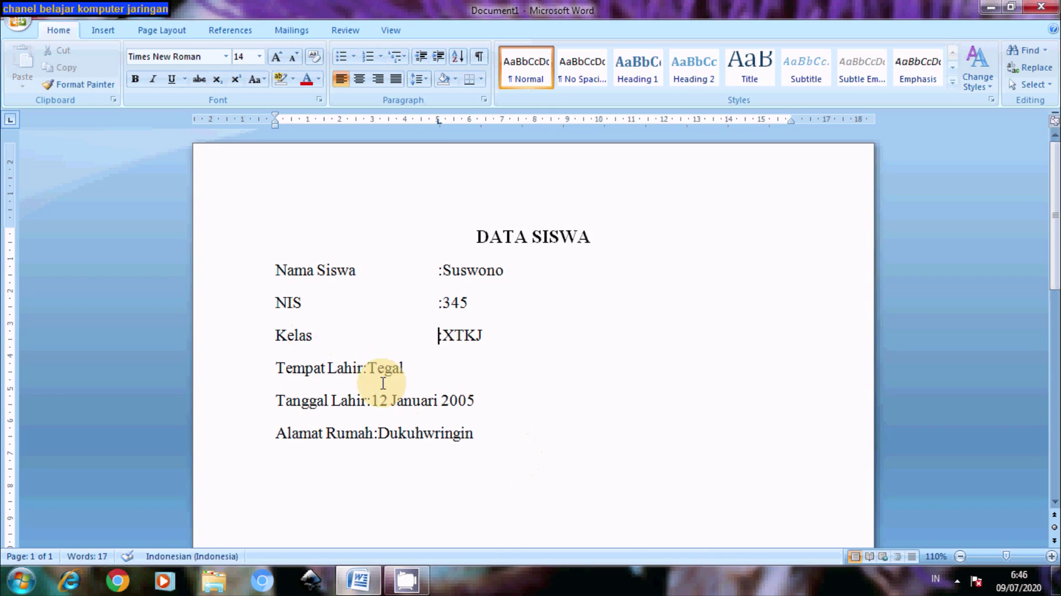
Insert a tab before the colon in the Tempat Lahir, Tanggal Lahir and Alamat Rumah lines to align them with the lines above
click(364, 369)
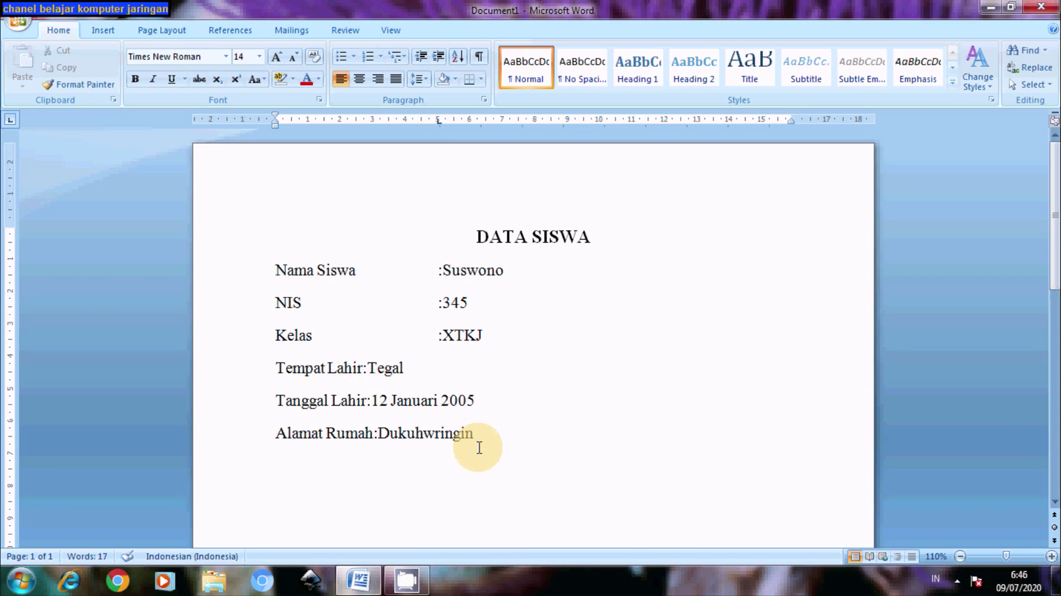
key(Tab)
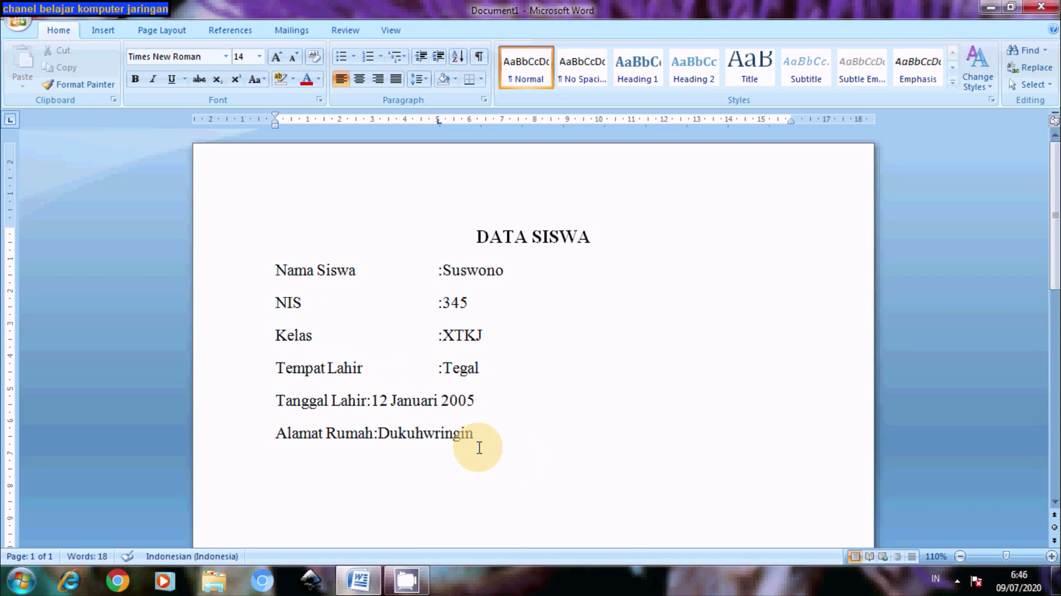
click(369, 401)
key(Tab)
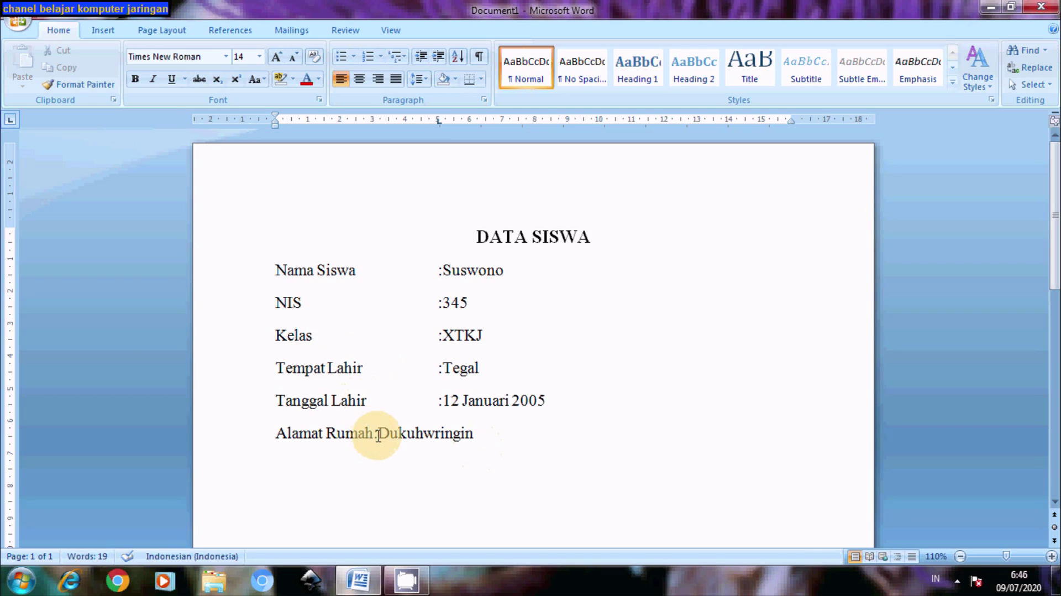
click(378, 434)
key(Tab)
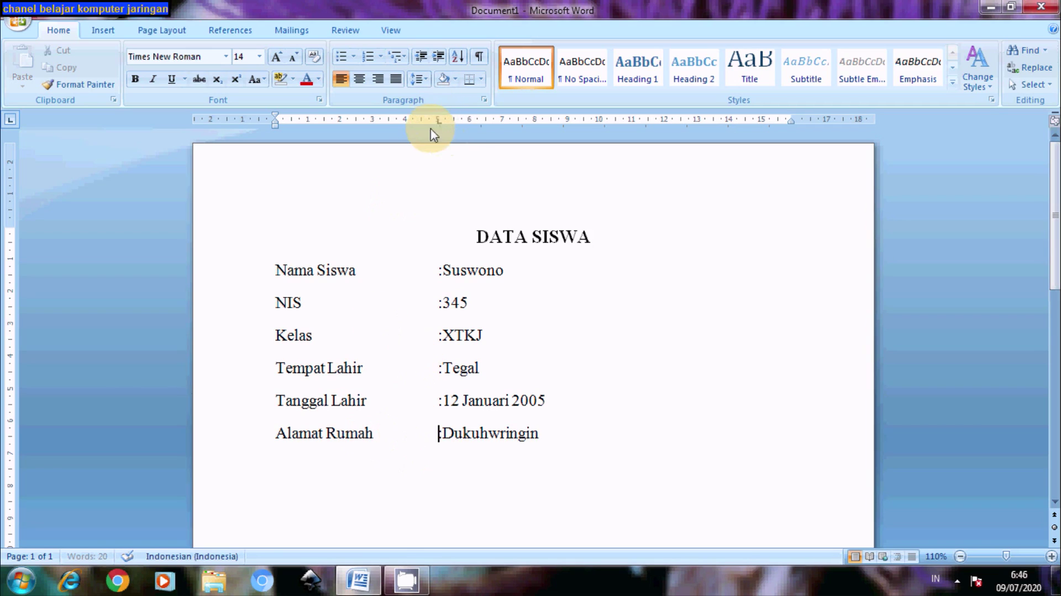
click(274, 271)
drag(275, 271, 543, 447)
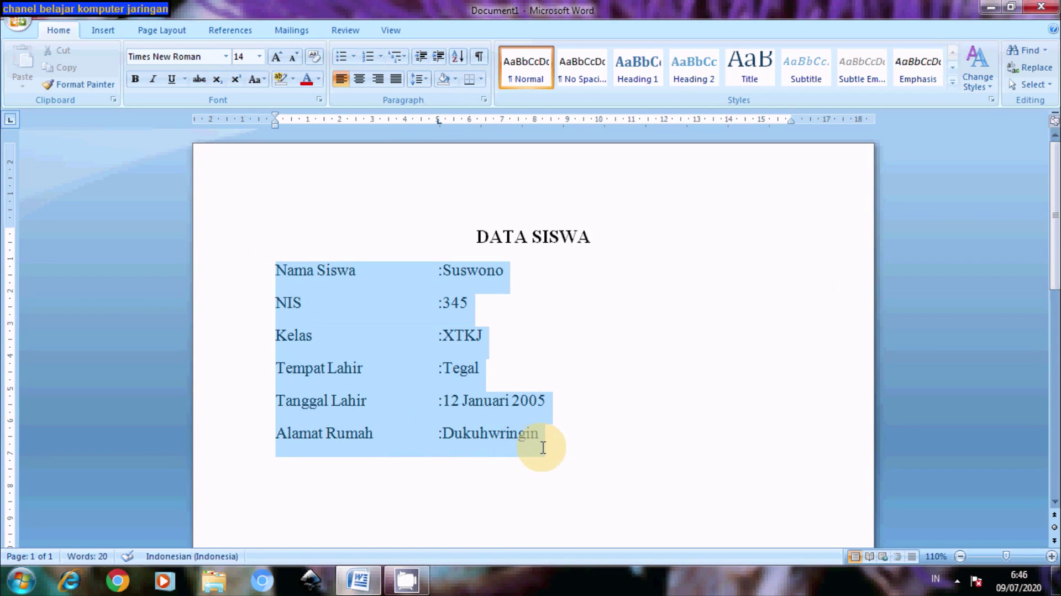
click(557, 449)
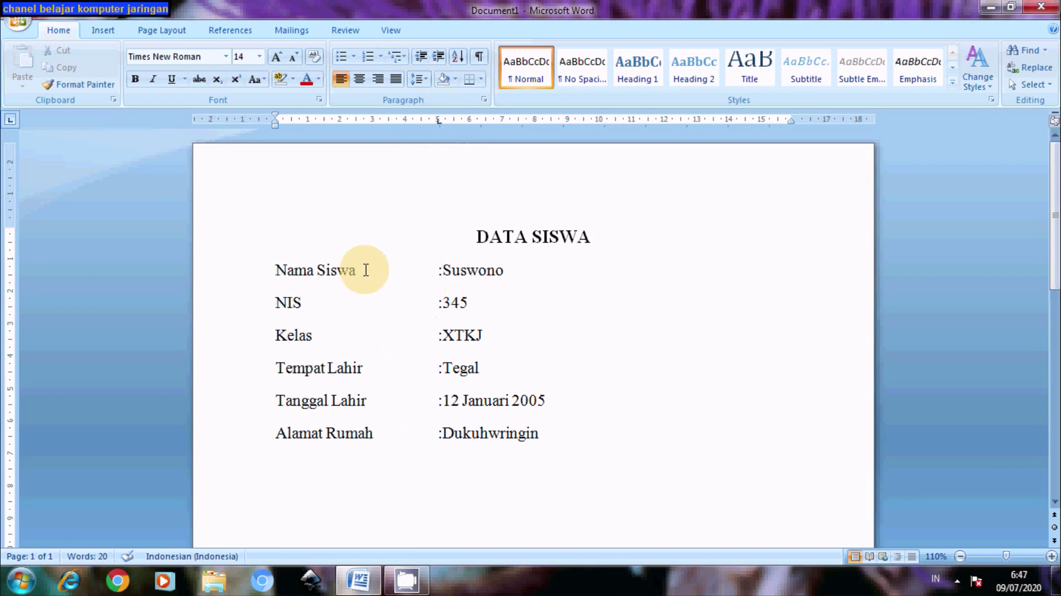
click(437, 121)
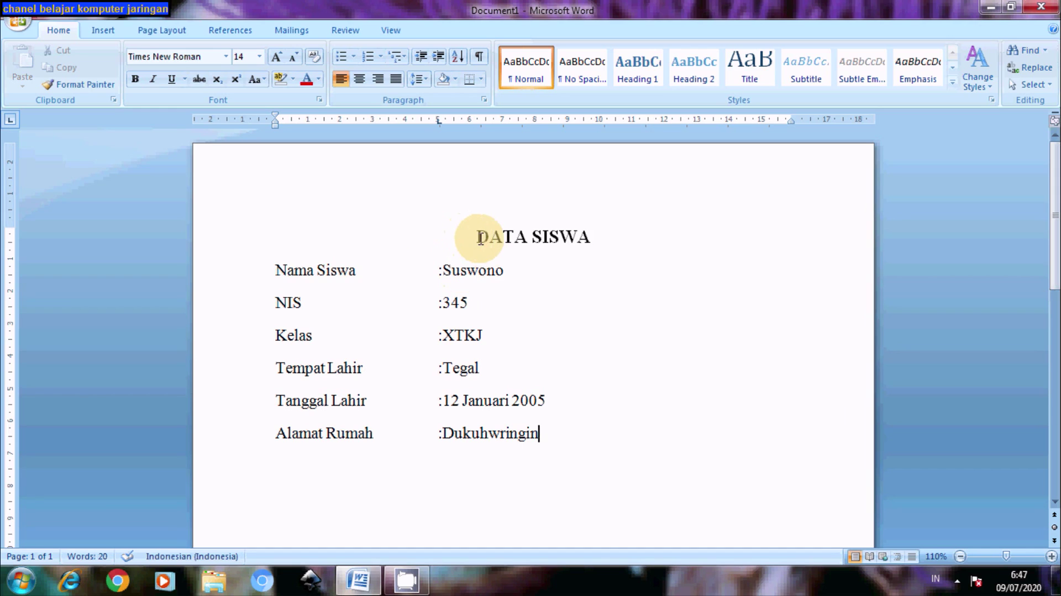
drag(479, 237, 561, 441)
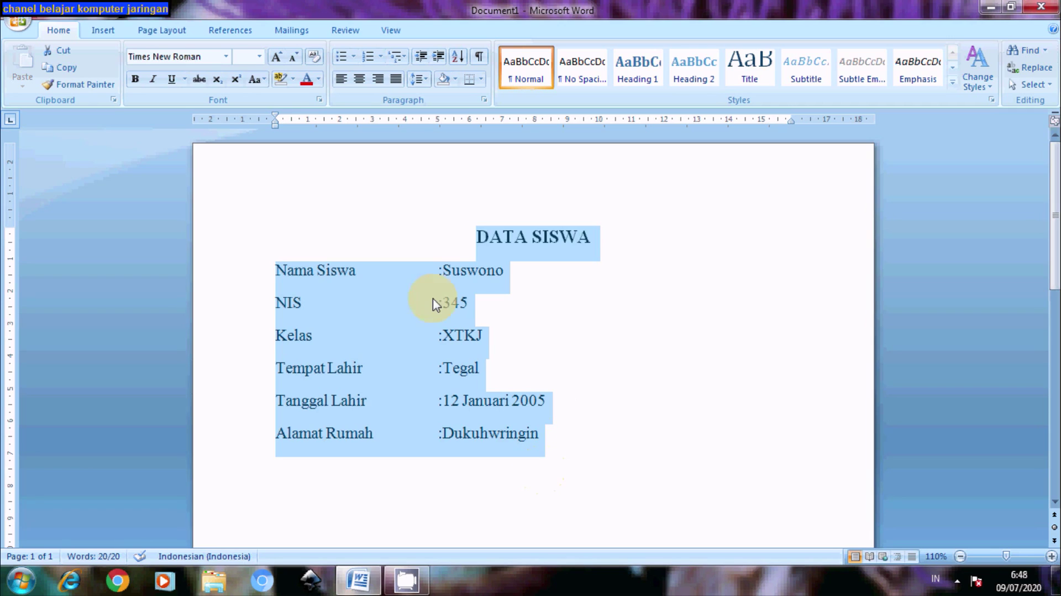
click(471, 243)
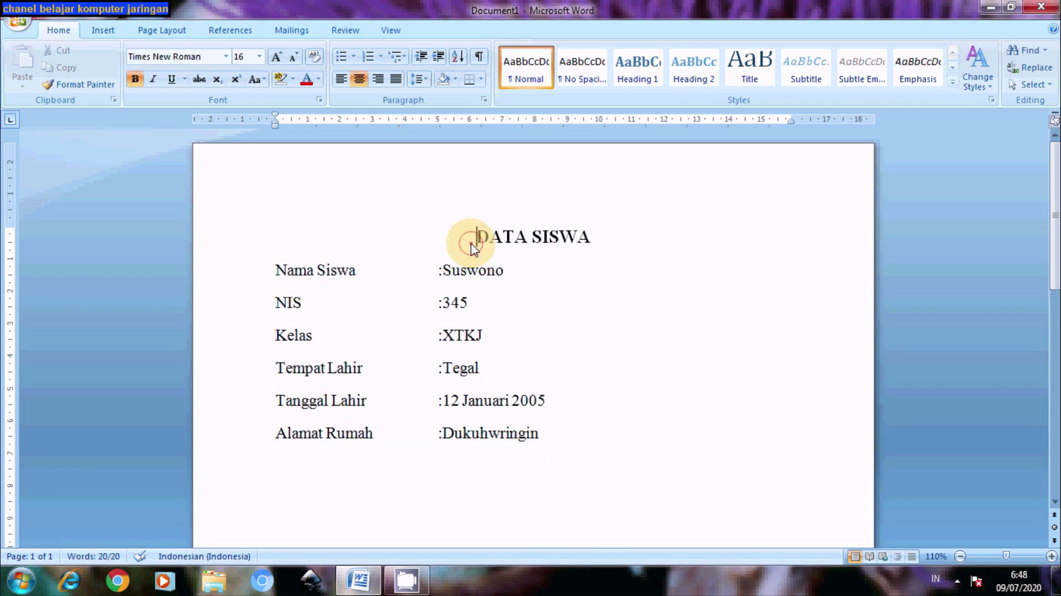